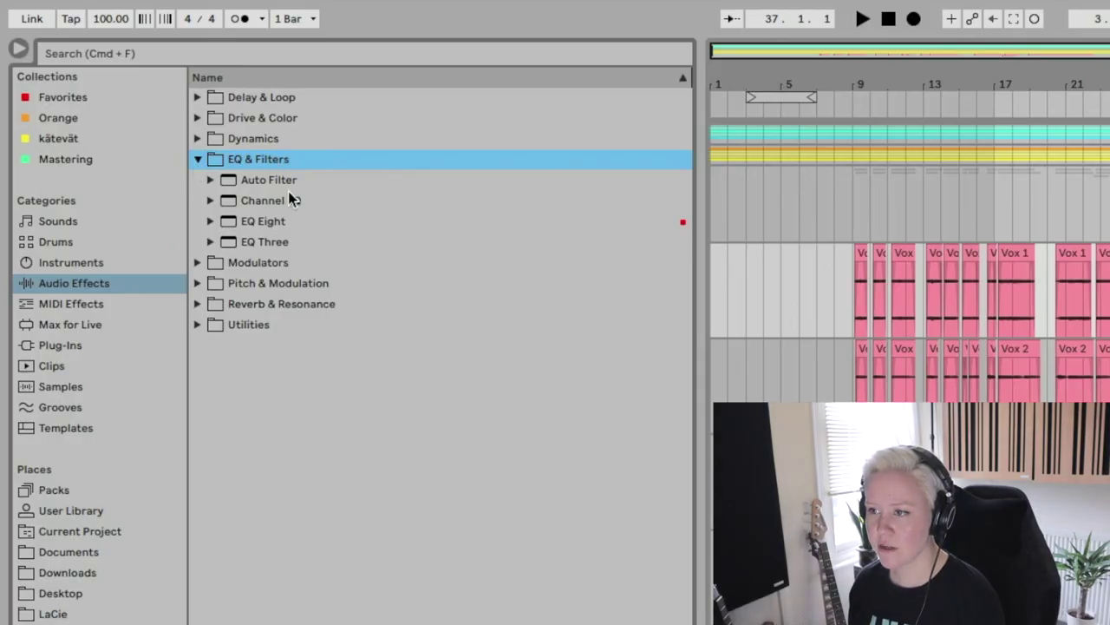
click(295, 201)
click(286, 223)
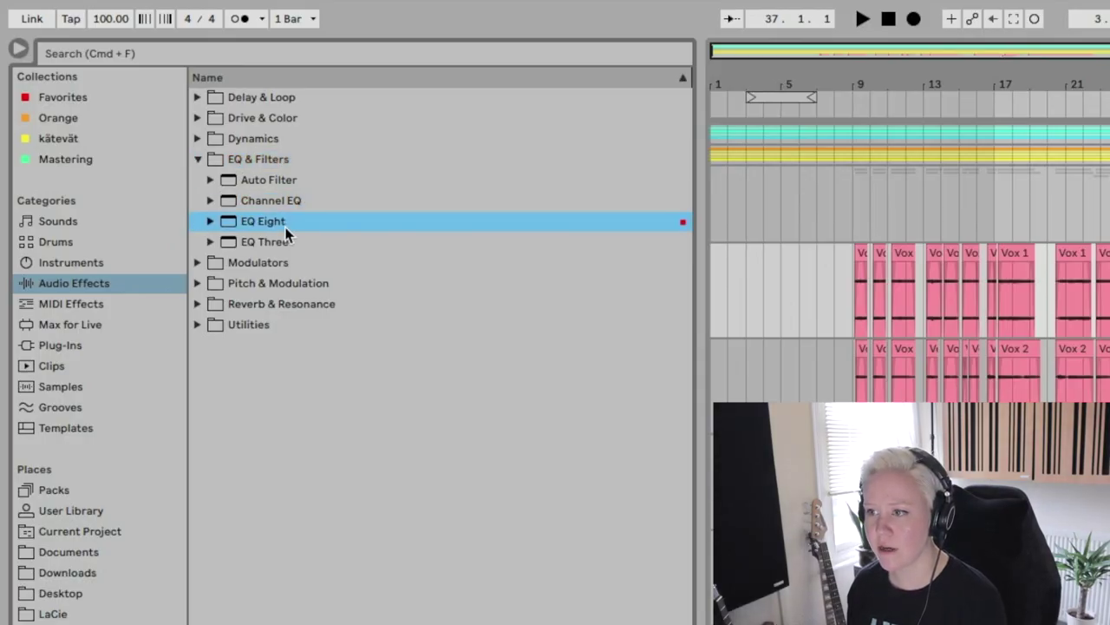
click(278, 243)
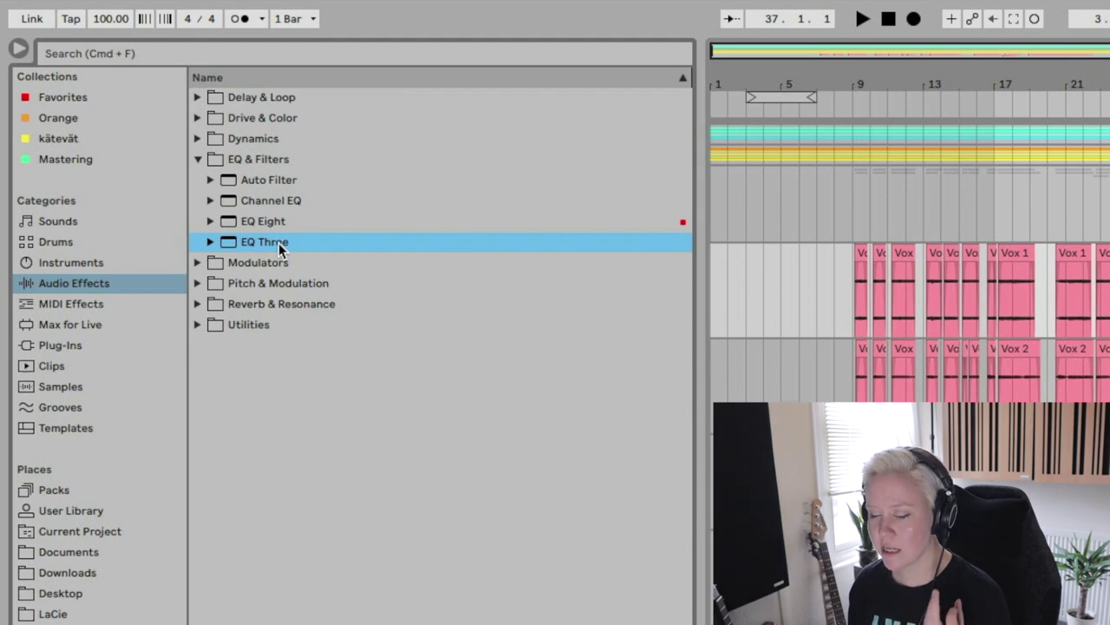
click(309, 206)
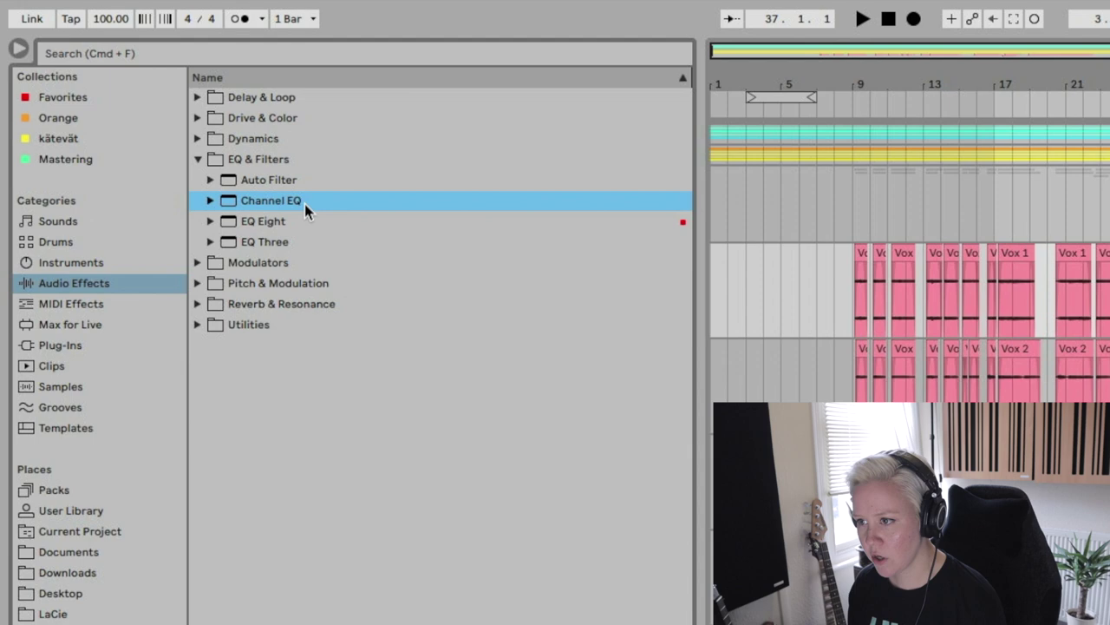
click(291, 245)
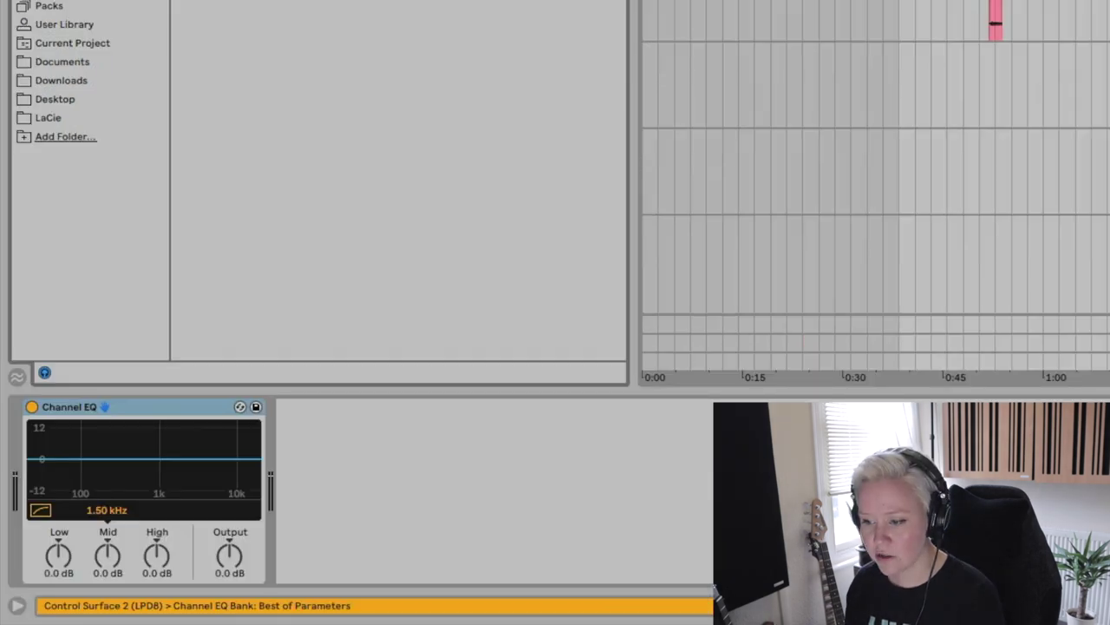
click(41, 511)
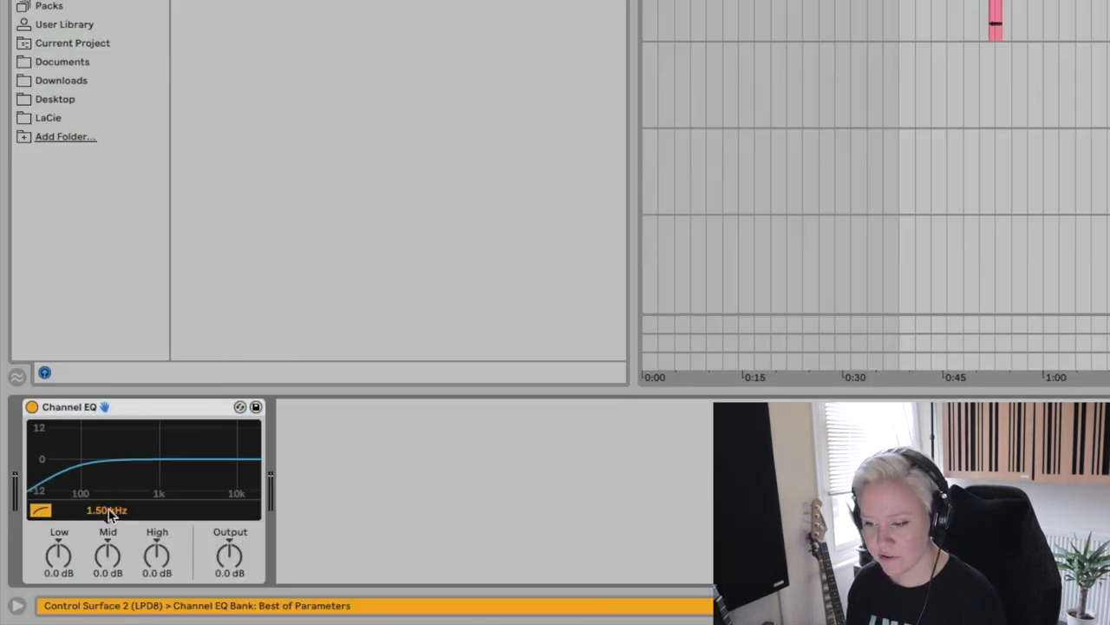
mouse_move(61, 560)
mouse_down()
mouse_move(61, 581)
mouse_move(61, 563)
mouse_up()
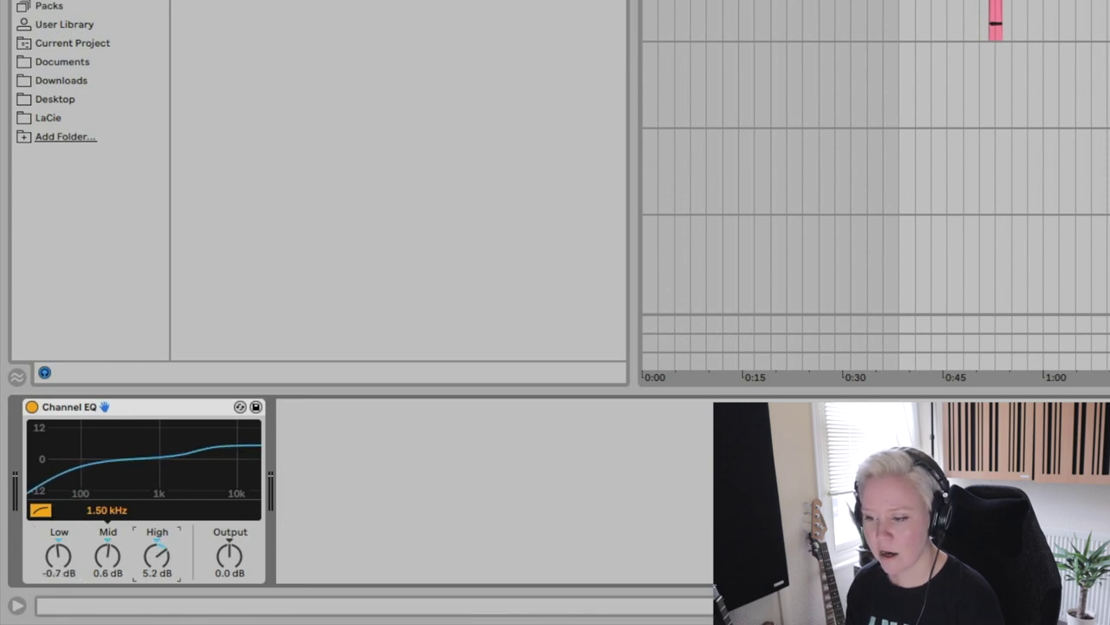
drag(157, 555, 157, 573)
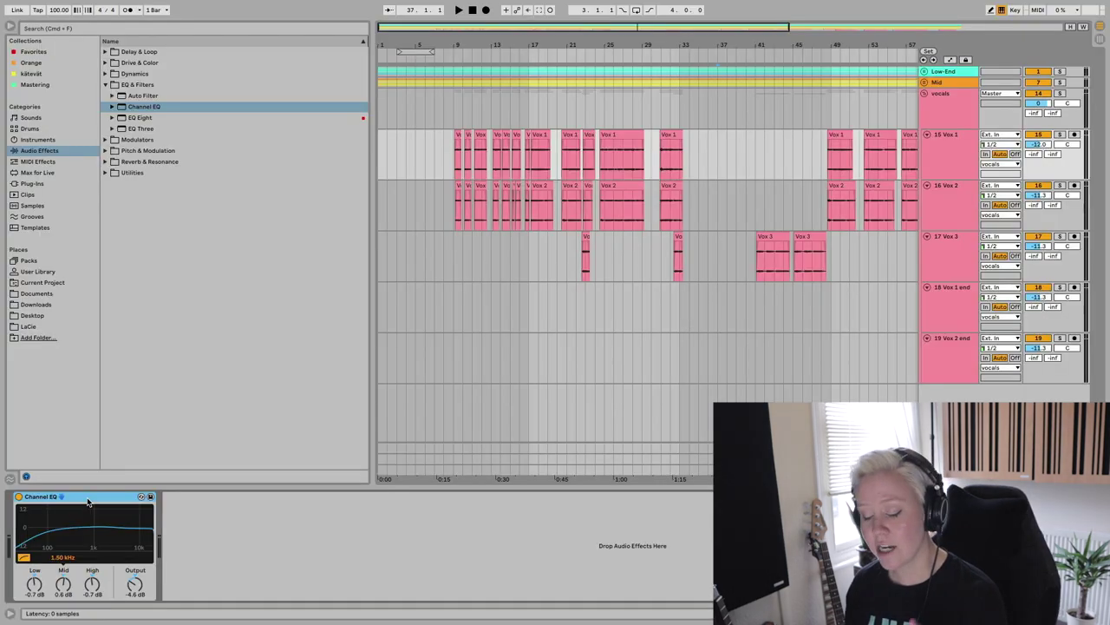
key(Delete)
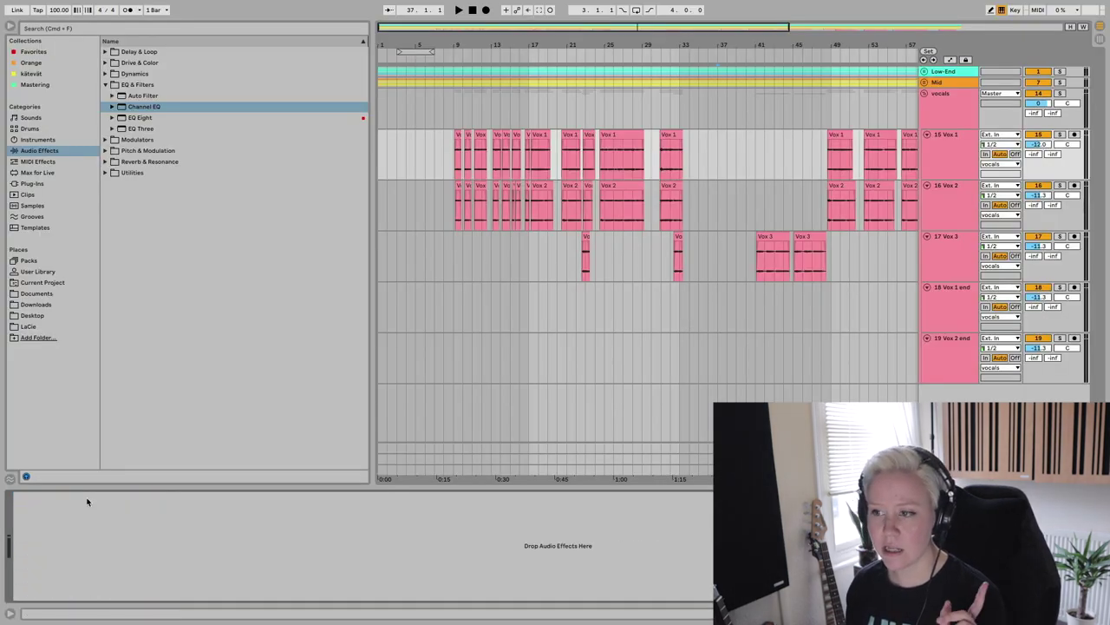
Load EQ Eight on the vocal track, enable bands 1, 2, 5 and 6, and set output gain to -2.06 dB
double_click(146, 119)
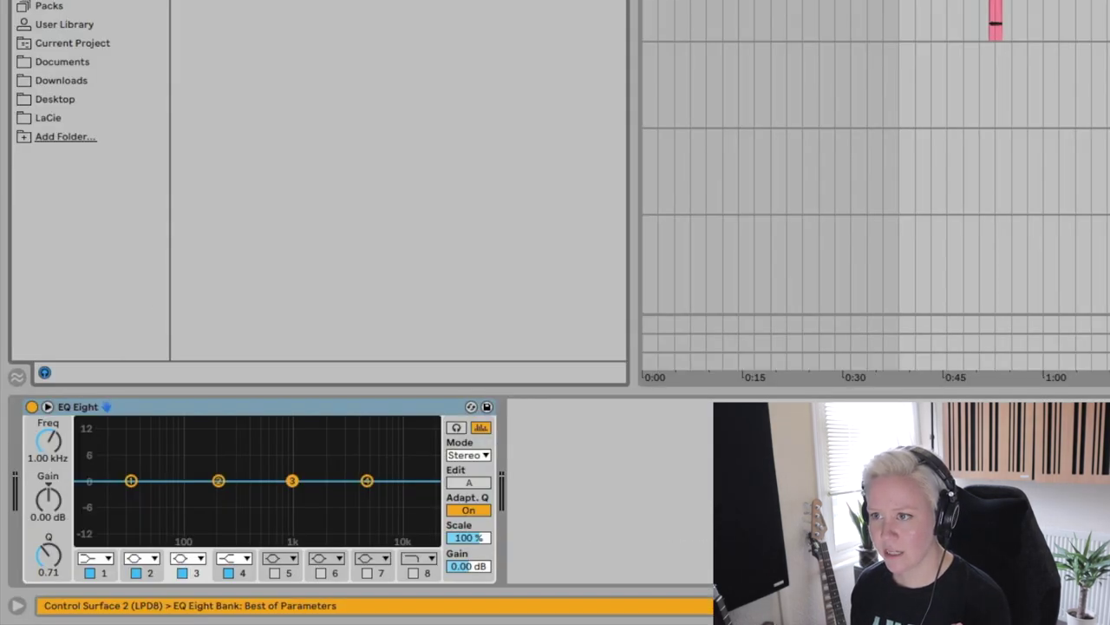
key(ctrl+alt+b)
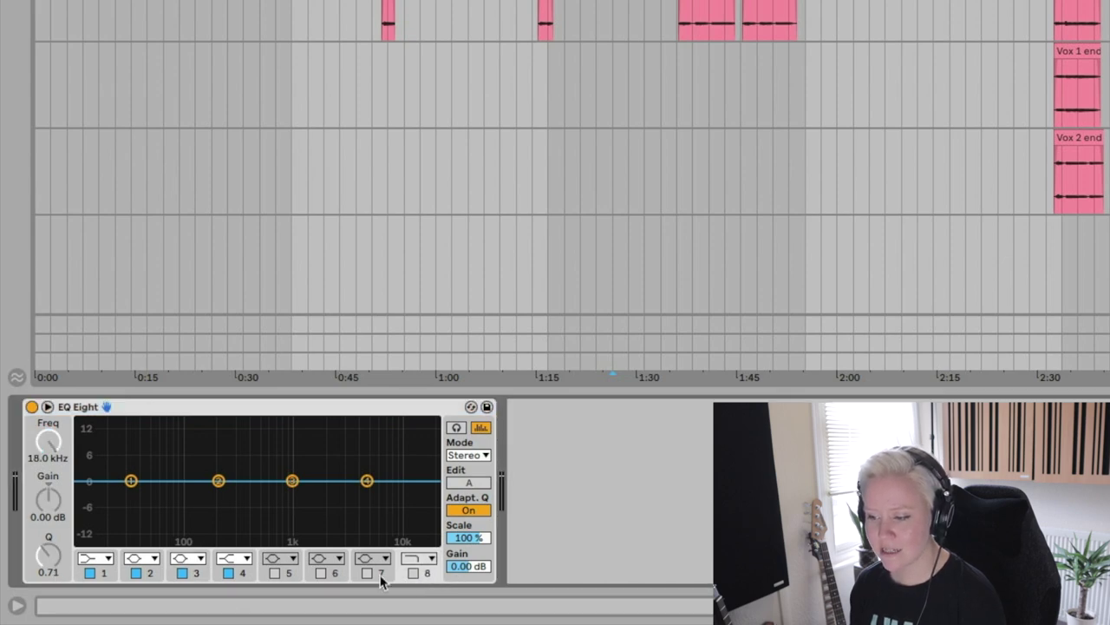
click(320, 572)
click(275, 573)
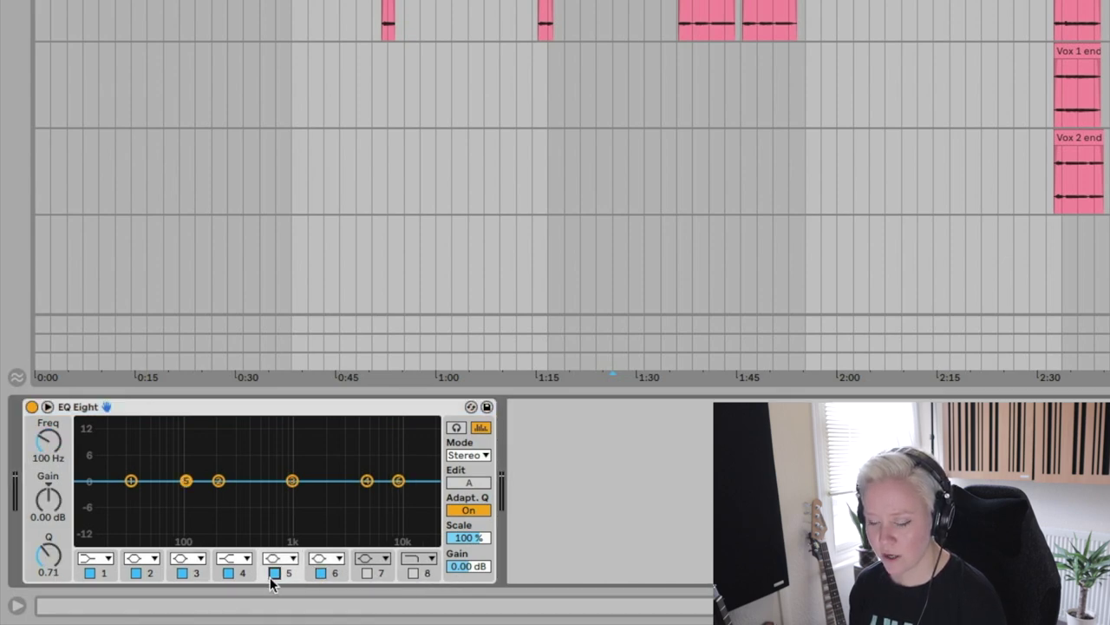
click(90, 572)
click(135, 573)
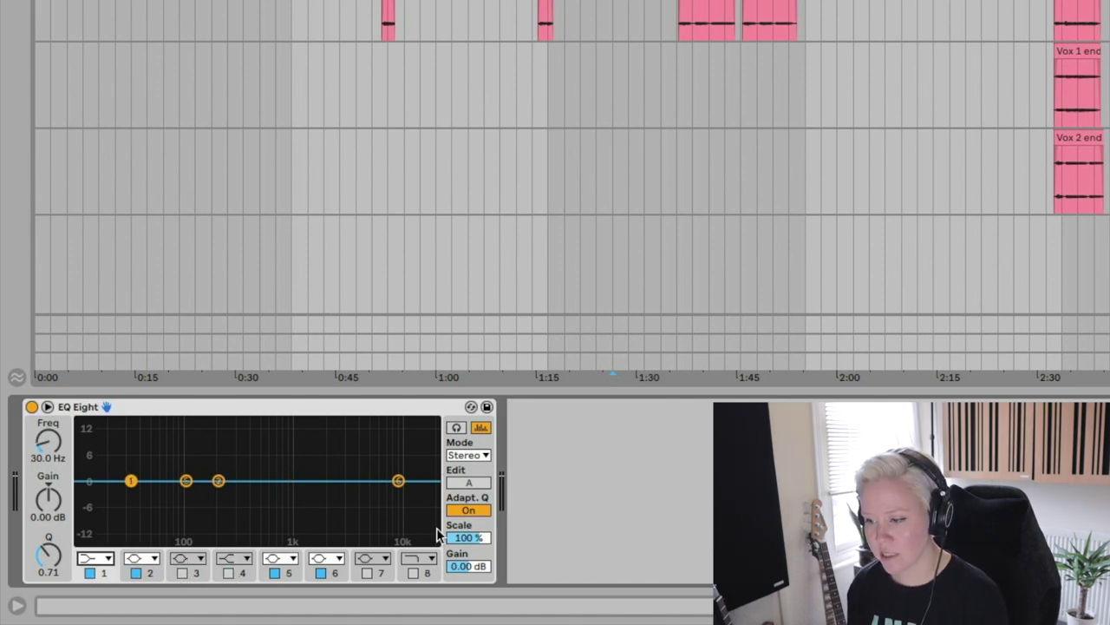
drag(485, 564, 484, 571)
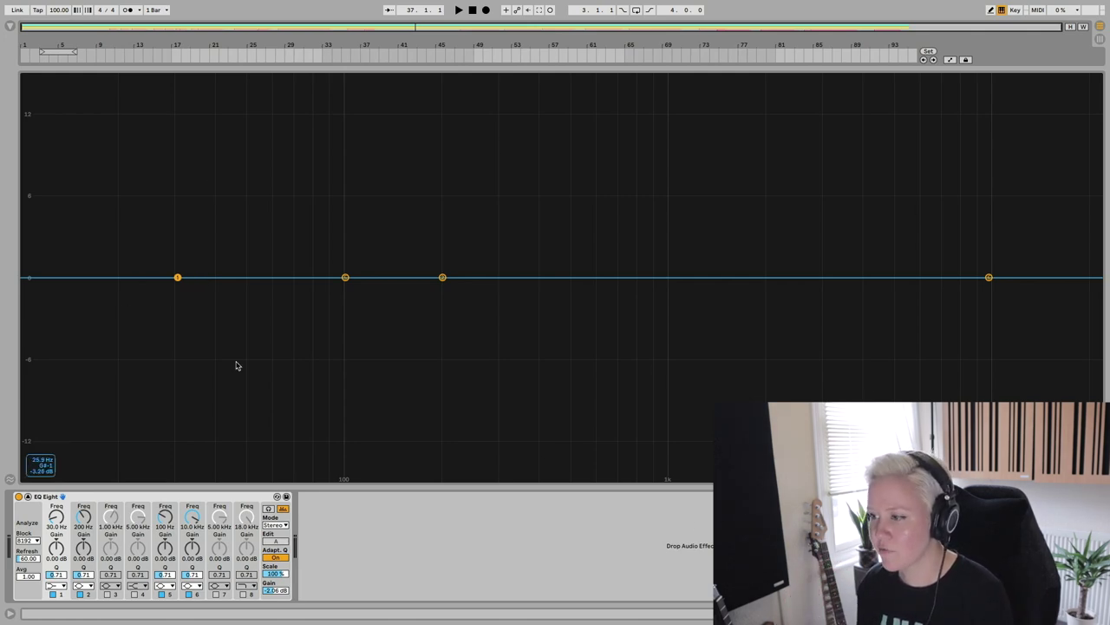
Insert a new MIDI track below Vox 1 with the Wavetable synth and enlarge its EQ Eight curve
key(Escape)
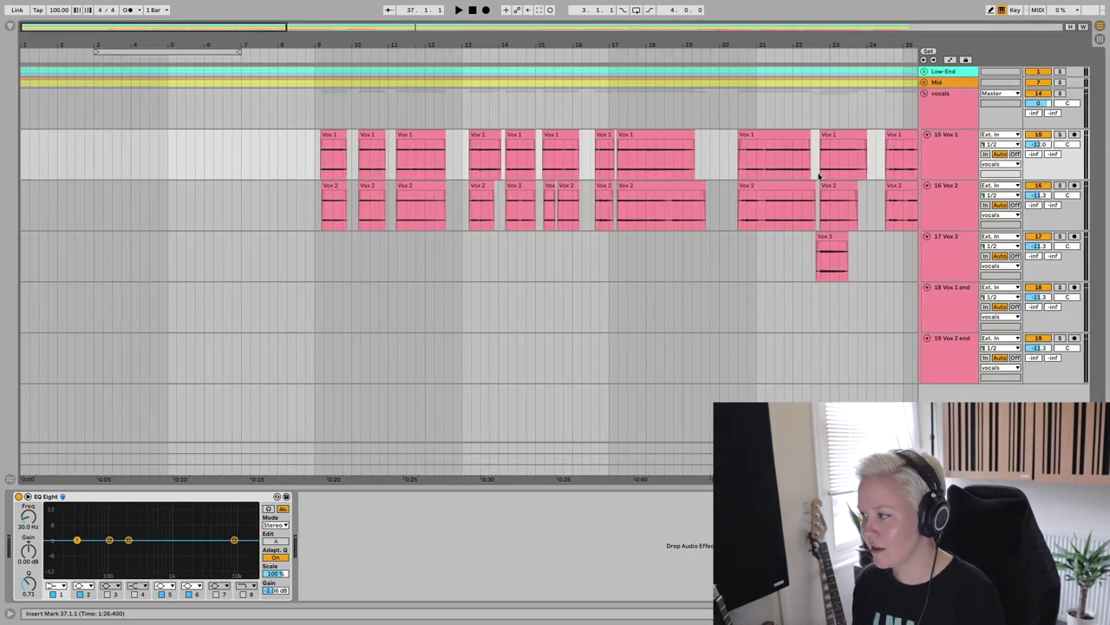
key(ctrl+shift+t)
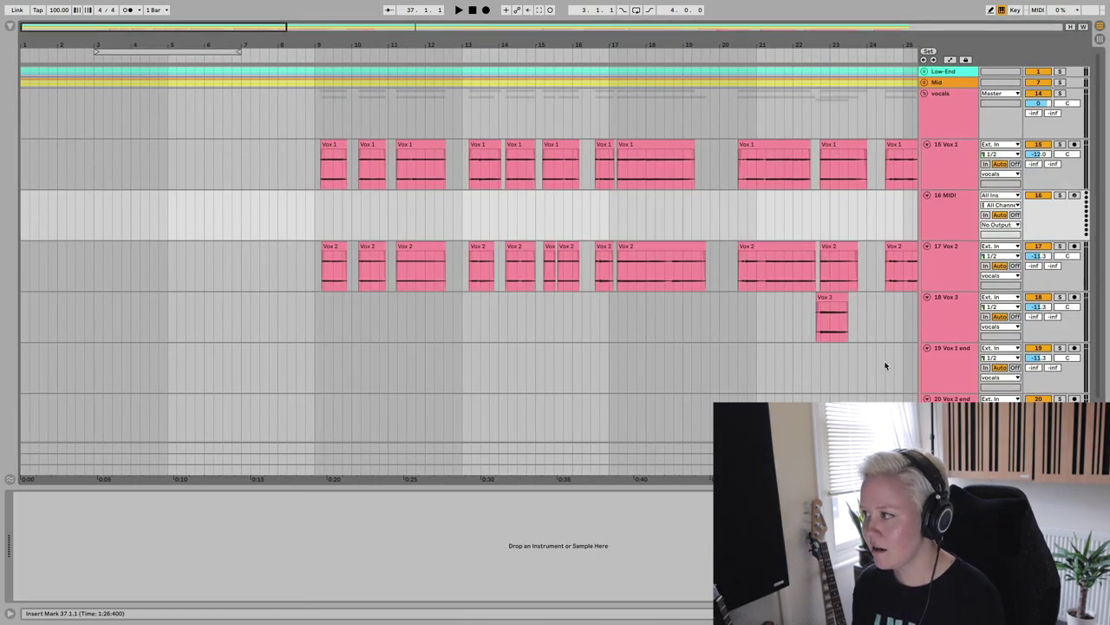
scroll(885, 365, right, 1)
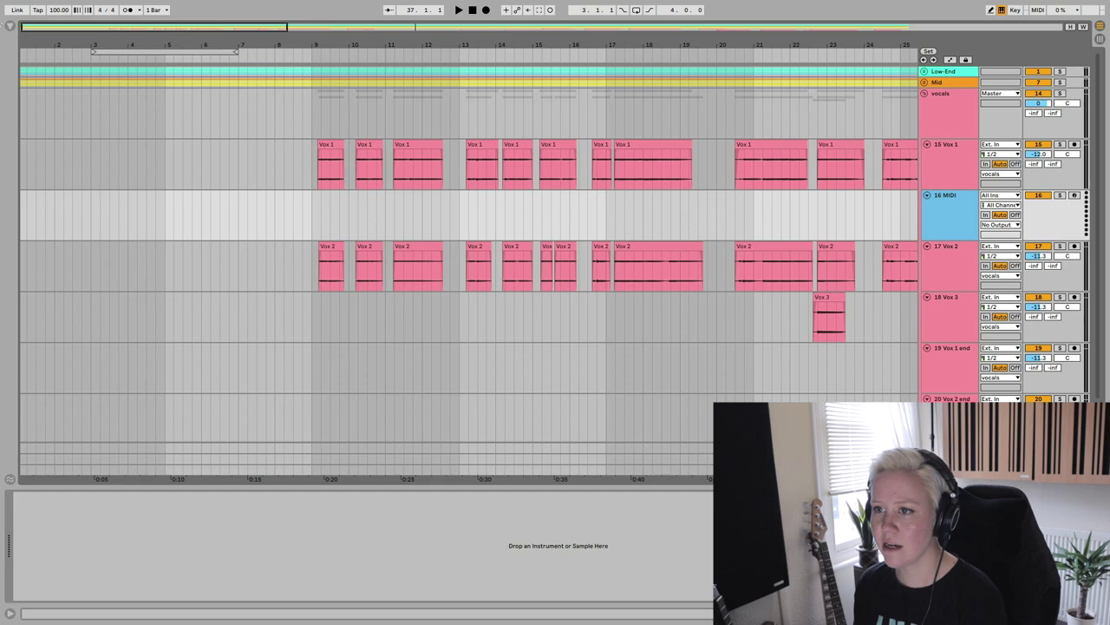
click(11, 27)
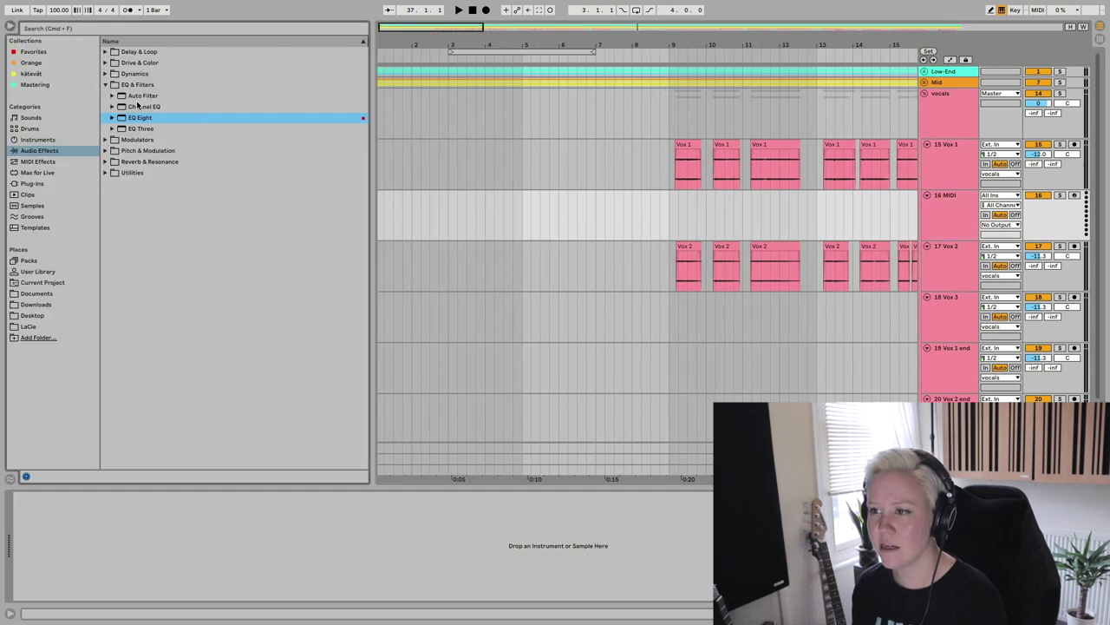
click(35, 140)
double_click(141, 52)
key(super+alt+b)
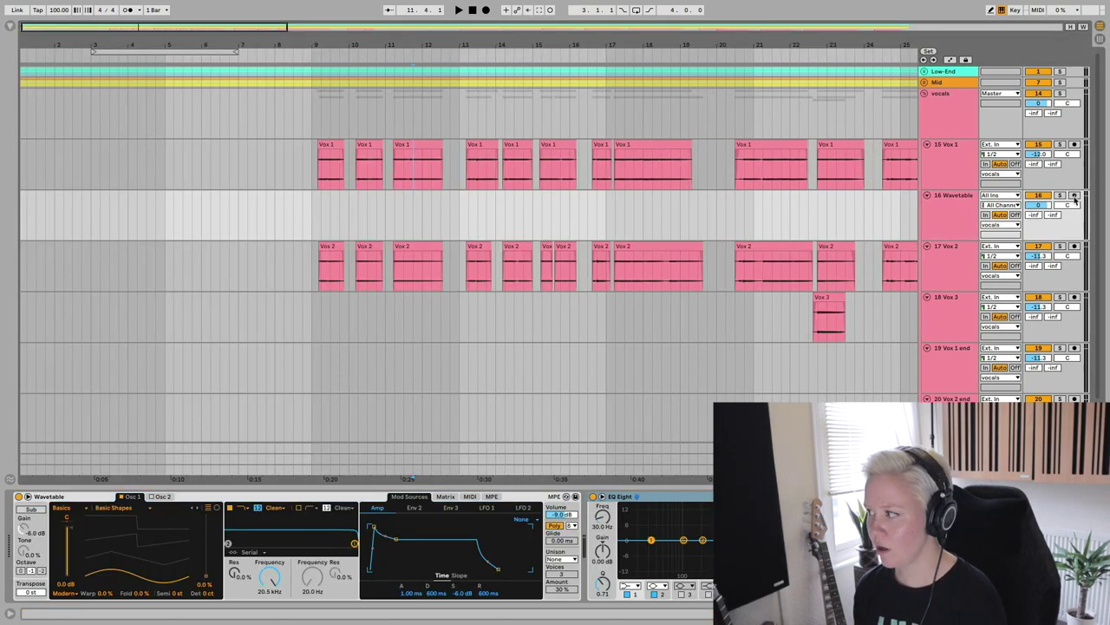
click(636, 496)
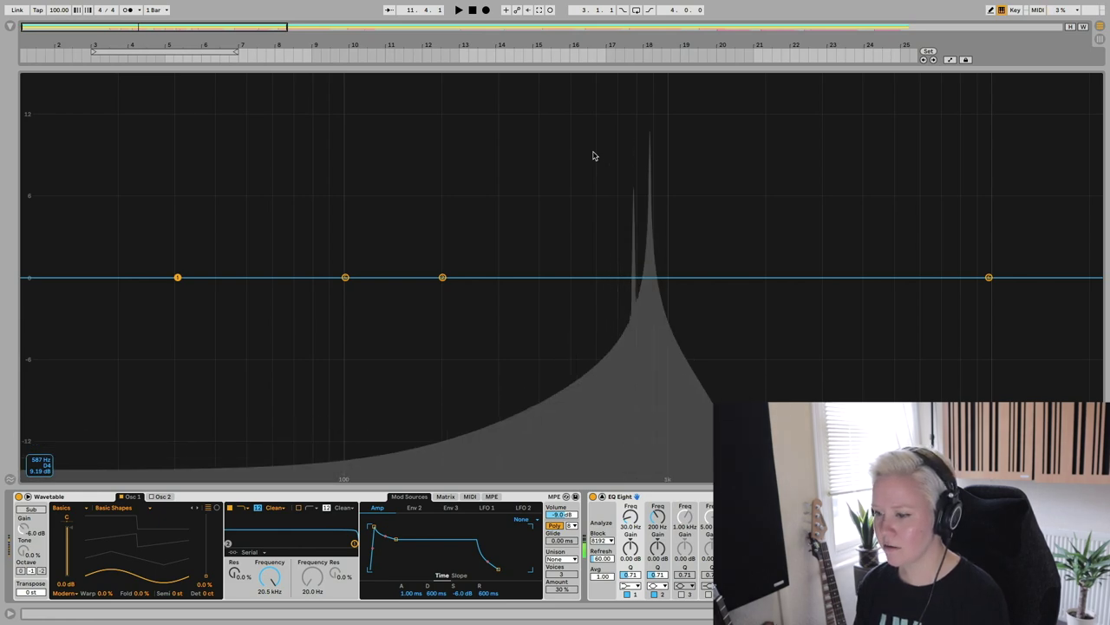
Delete the Wavetable test track, disarm Vox 1 and enlarge its EQ Eight curve
key(Escape)
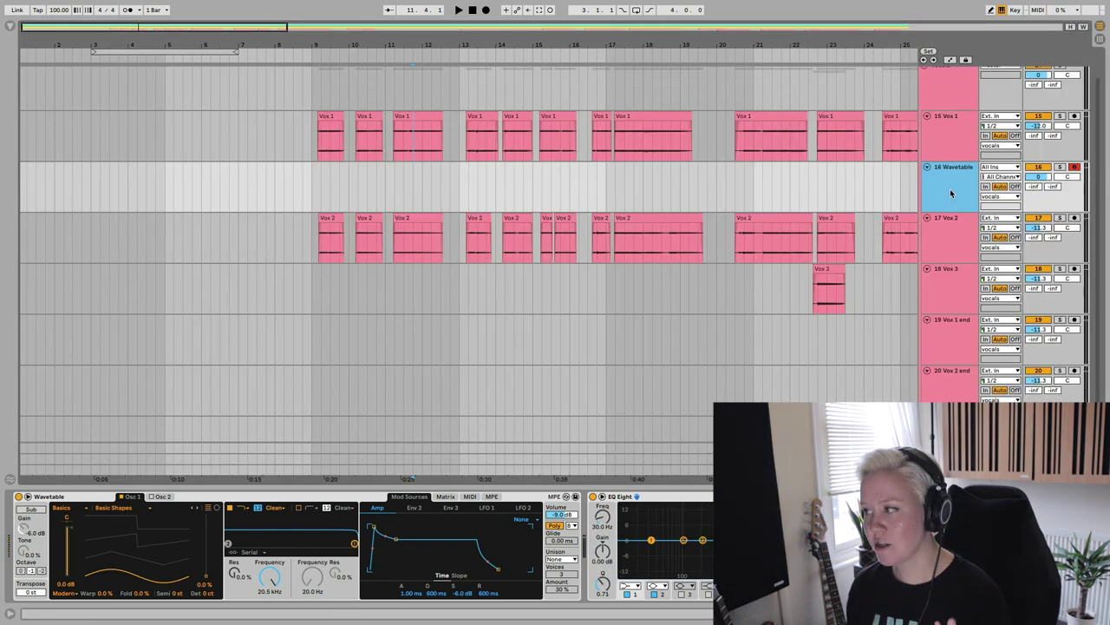
key(Delete)
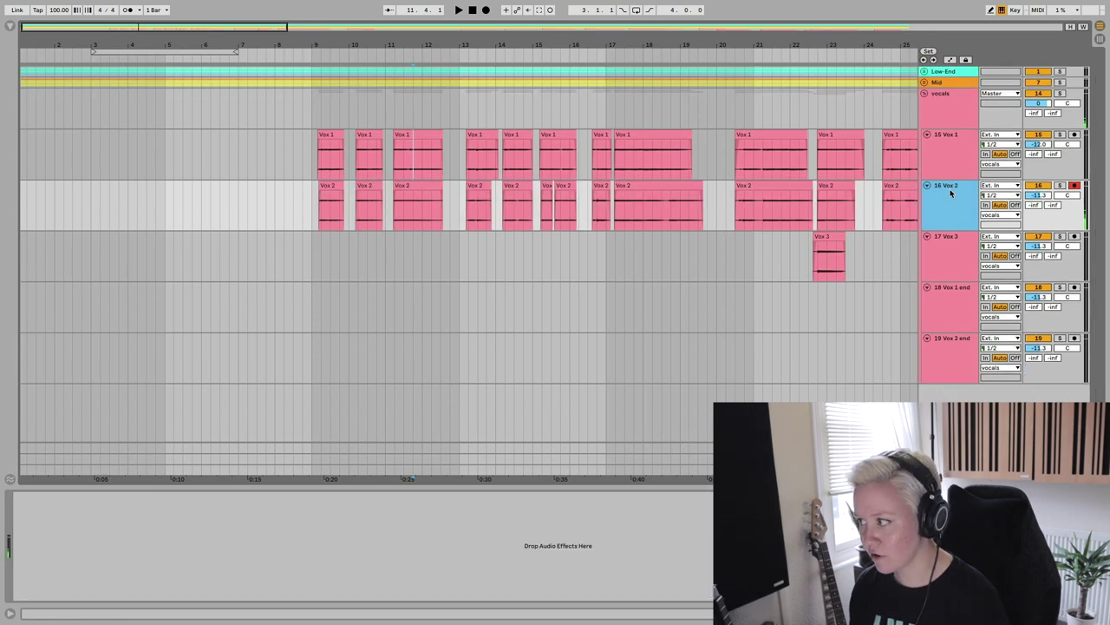
click(956, 161)
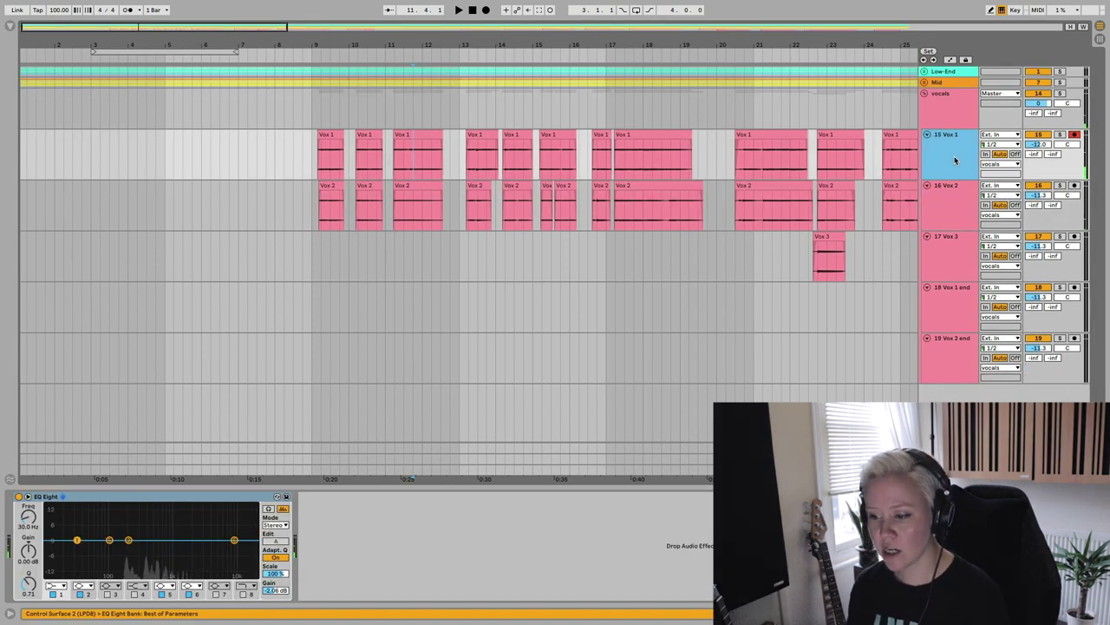
click(1075, 135)
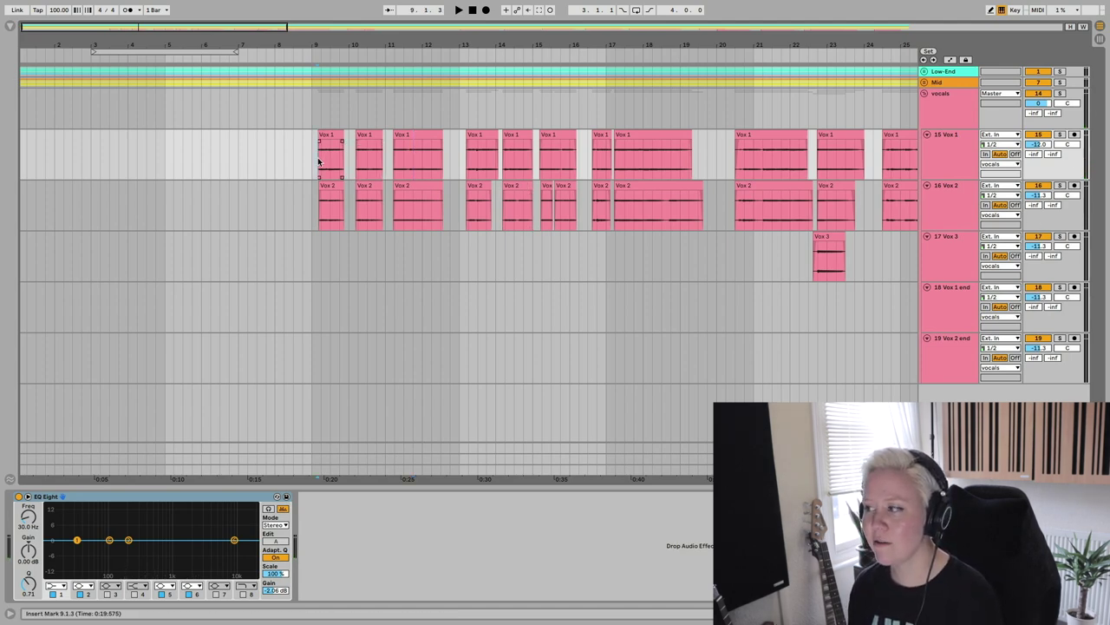
click(942, 165)
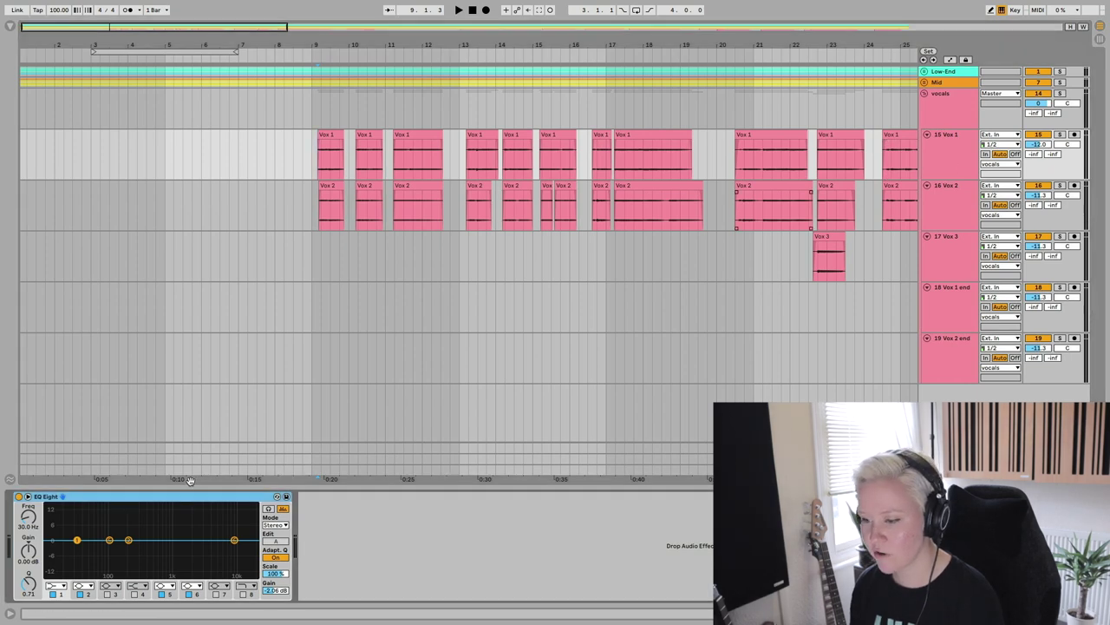
click(182, 522)
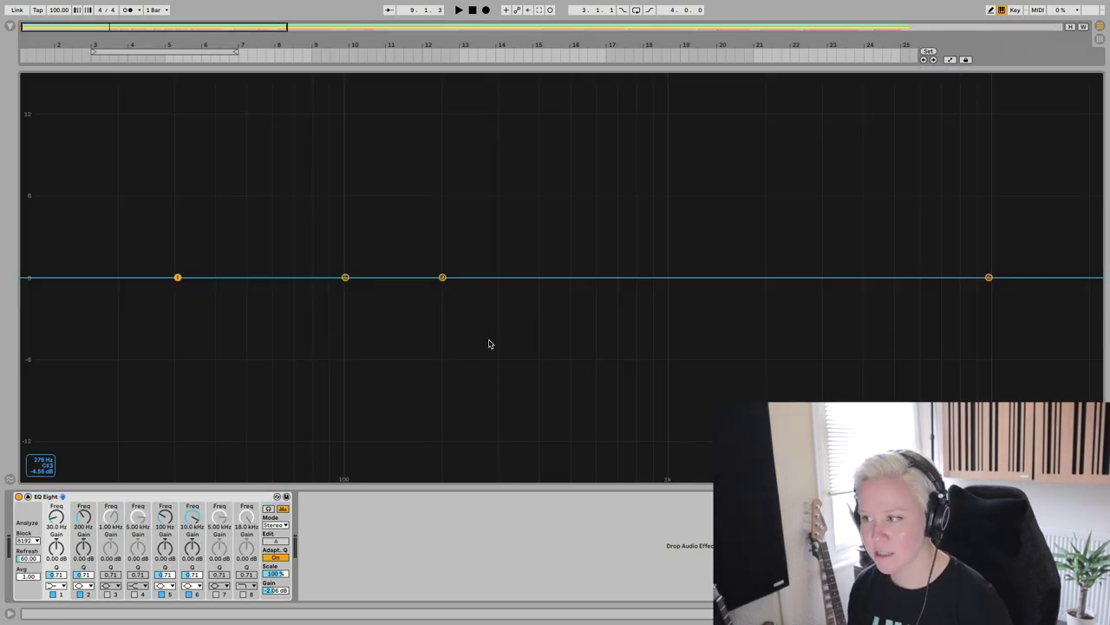
key(space)
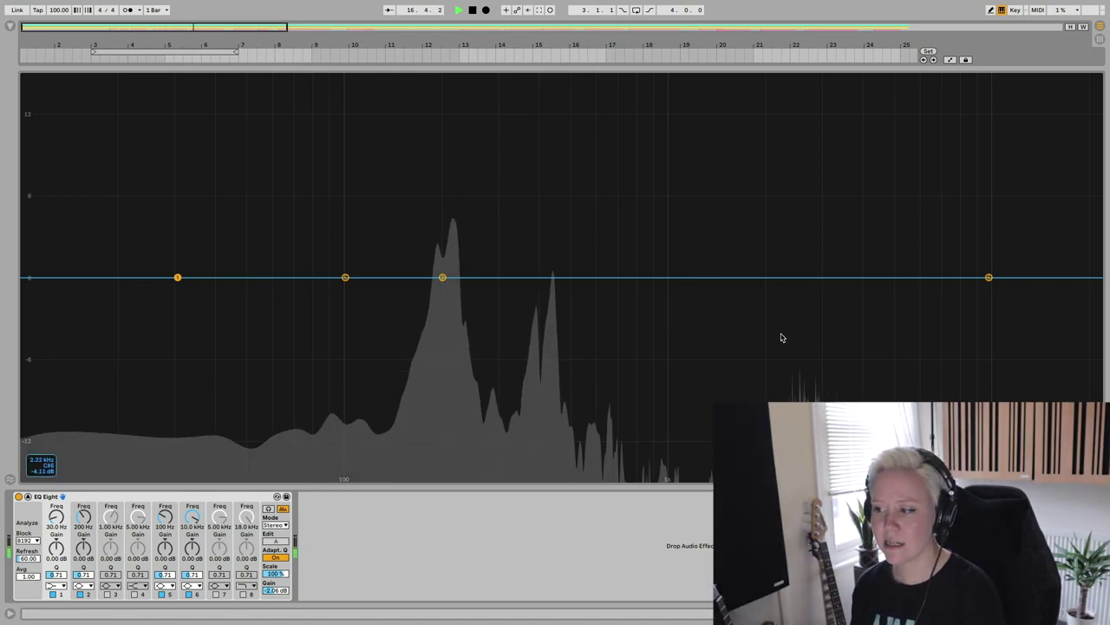
key(Tab)
key(space)
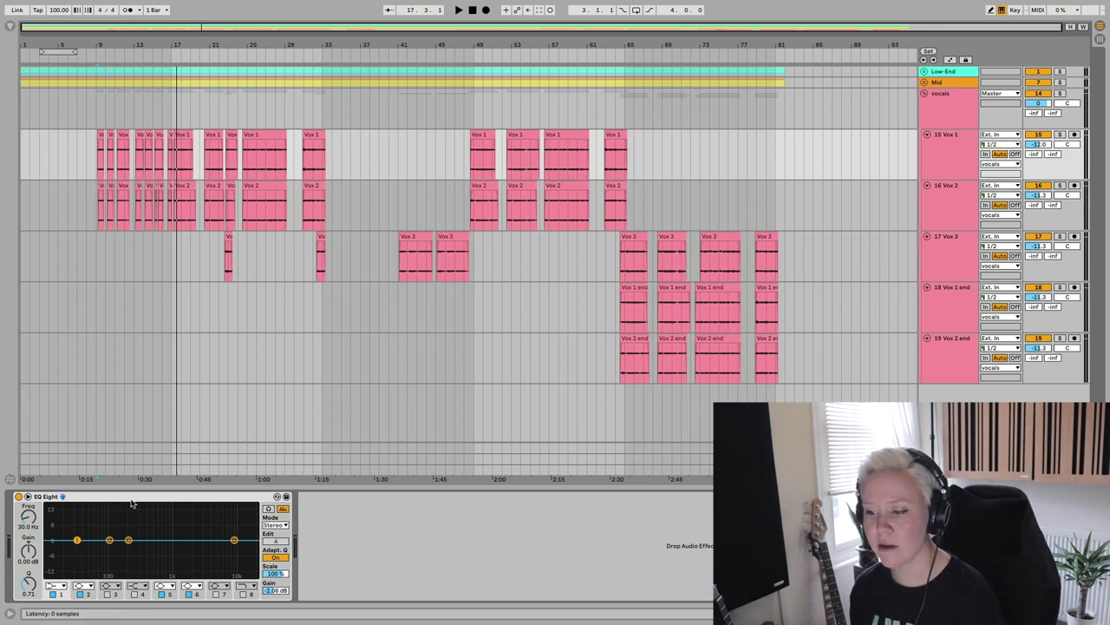
double_click(180, 527)
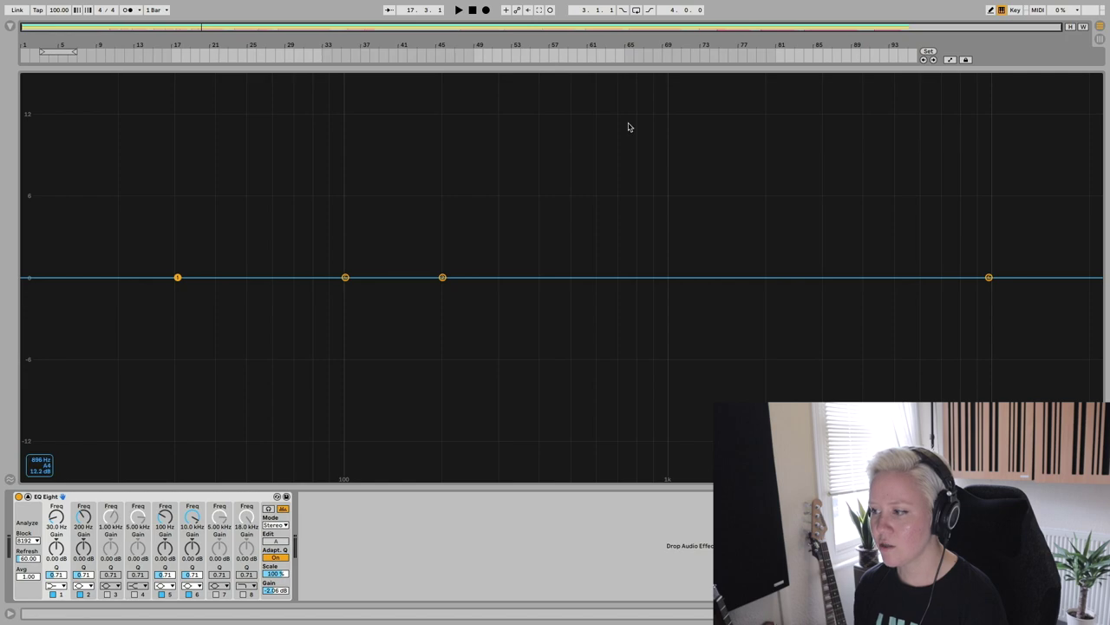
double_click(750, 213)
click(954, 157)
click(954, 211)
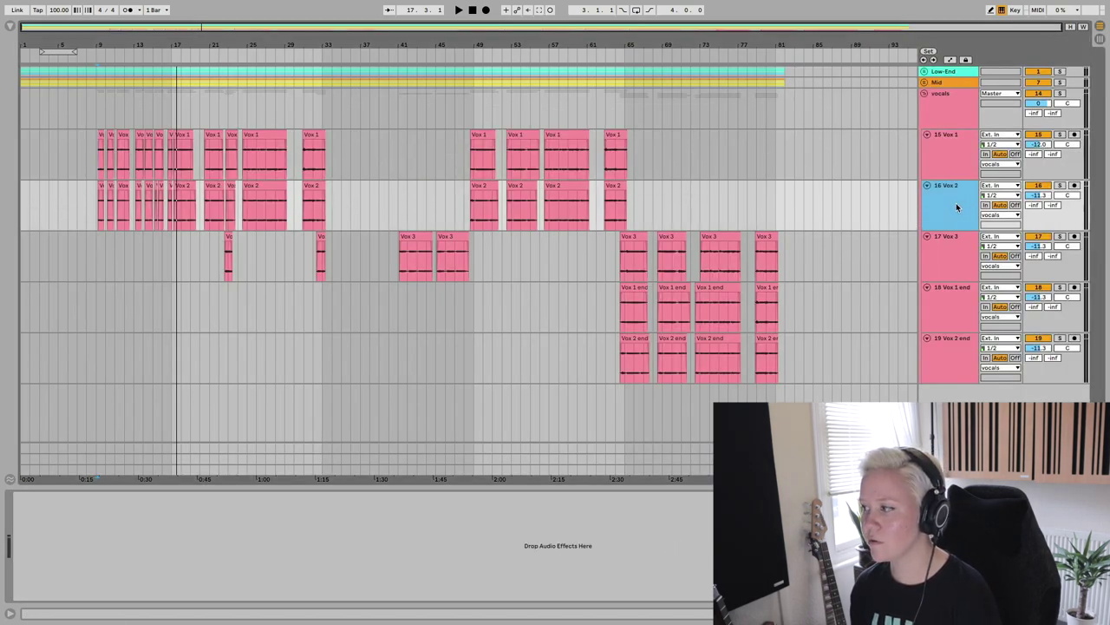
click(947, 260)
click(947, 304)
click(948, 344)
click(955, 303)
click(965, 224)
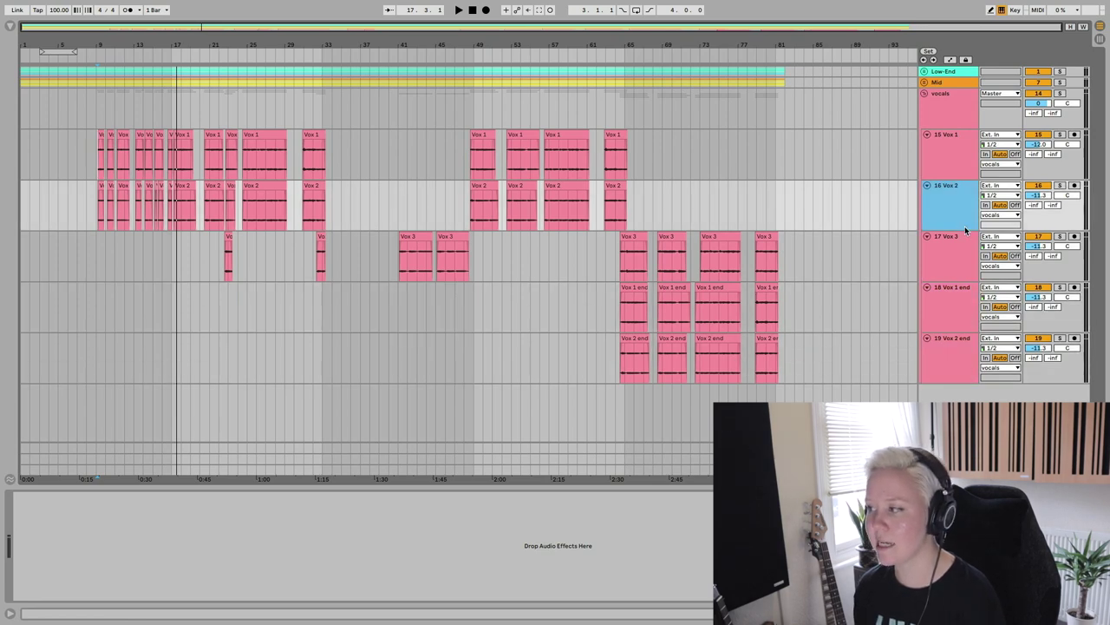
click(961, 252)
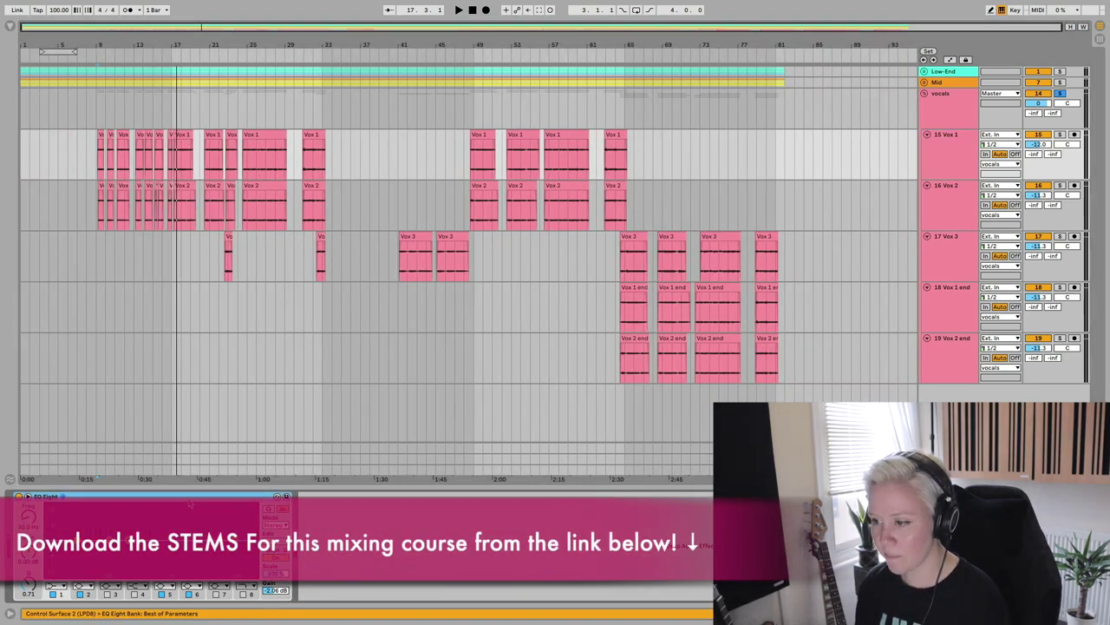
Check the Vox 2, Vox 3, Vox 1 end and Vox 2 end tracks in turn
click(963, 210)
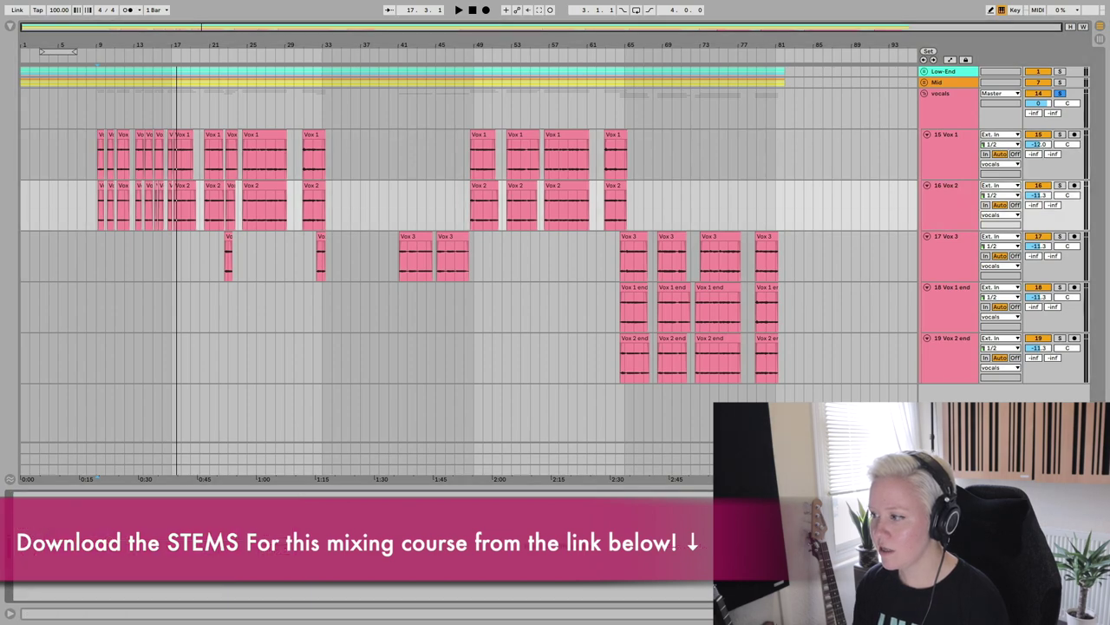
click(940, 260)
click(946, 320)
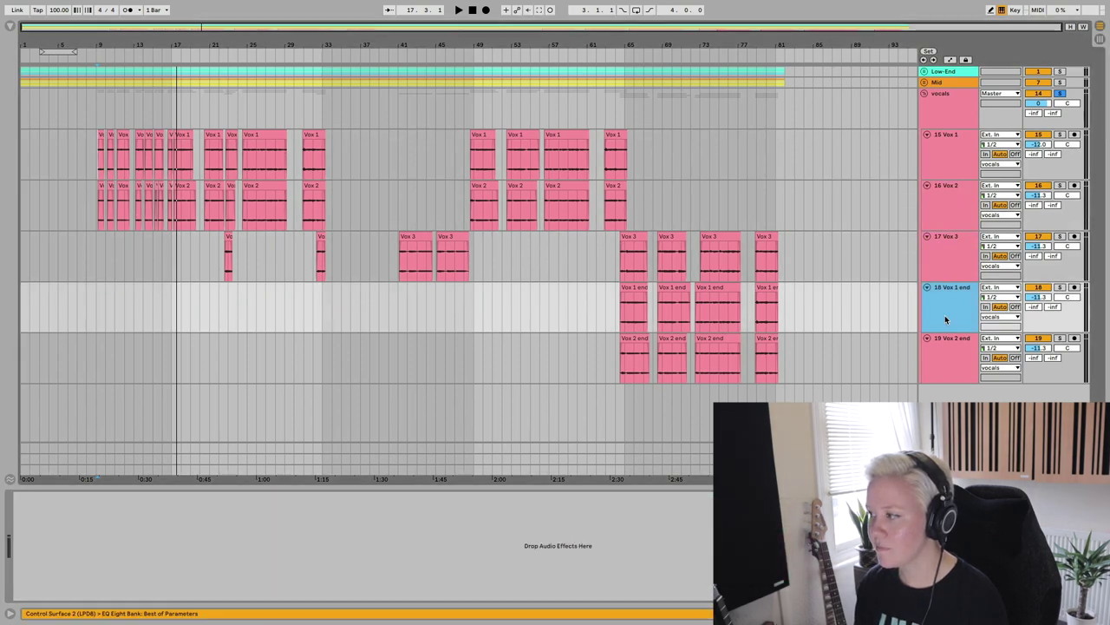
click(947, 375)
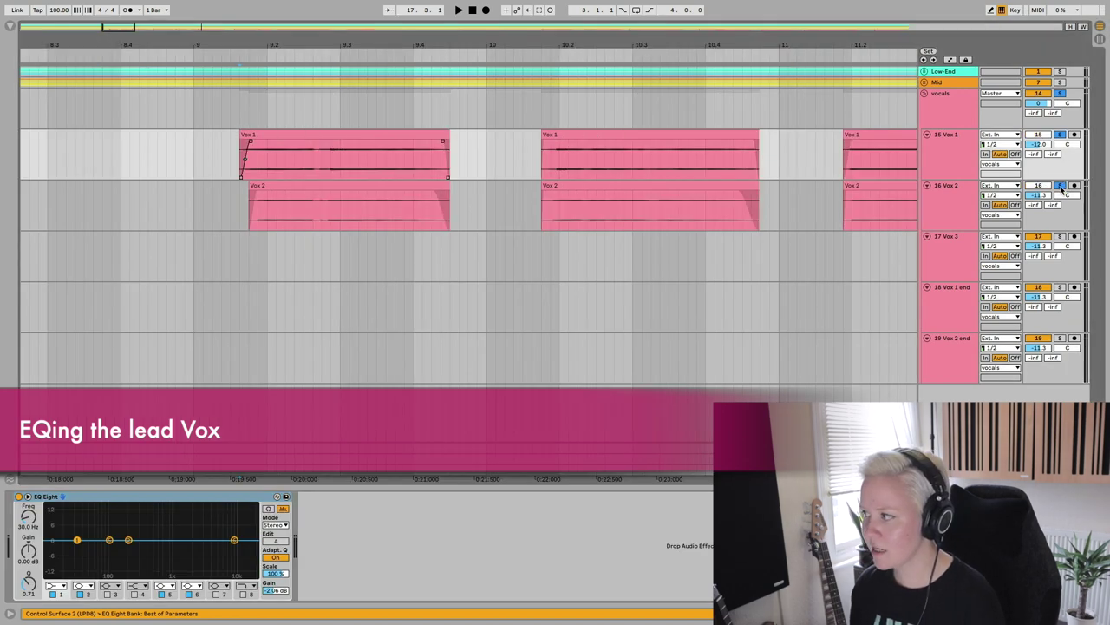
Play lead Vox 1 from its clip start with its EQ Eight shown full-size
click(968, 148)
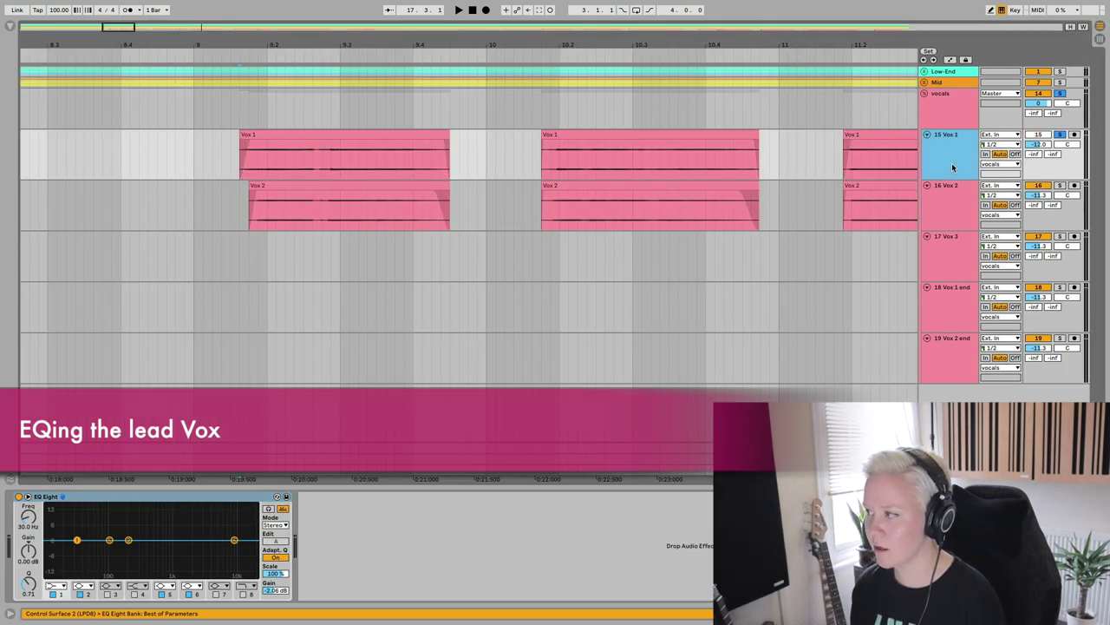
click(240, 161)
key(space)
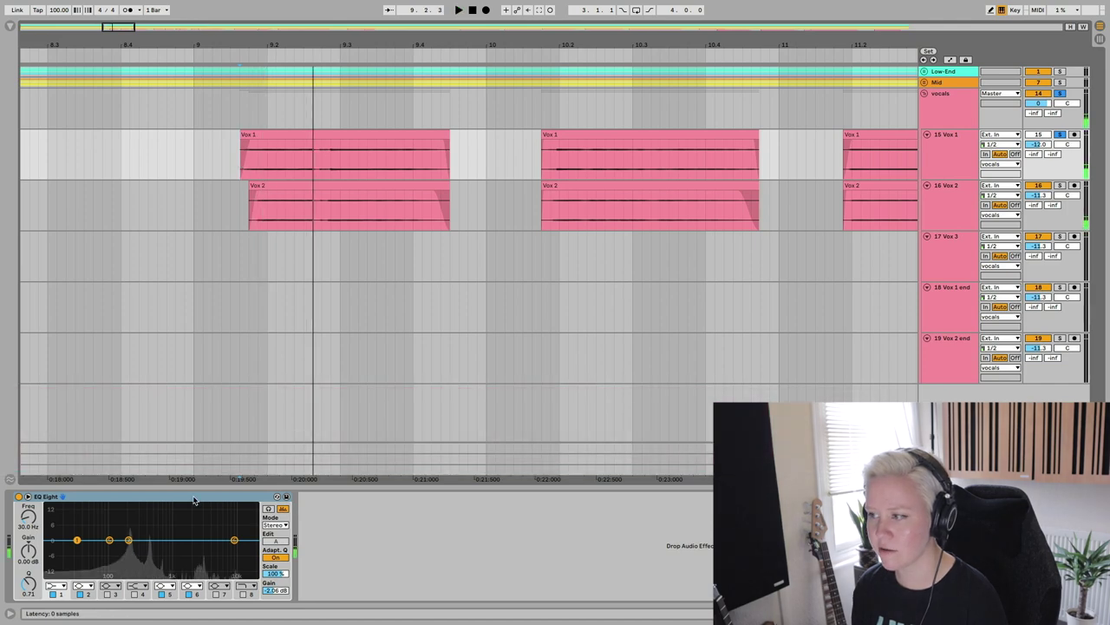
click(193, 499)
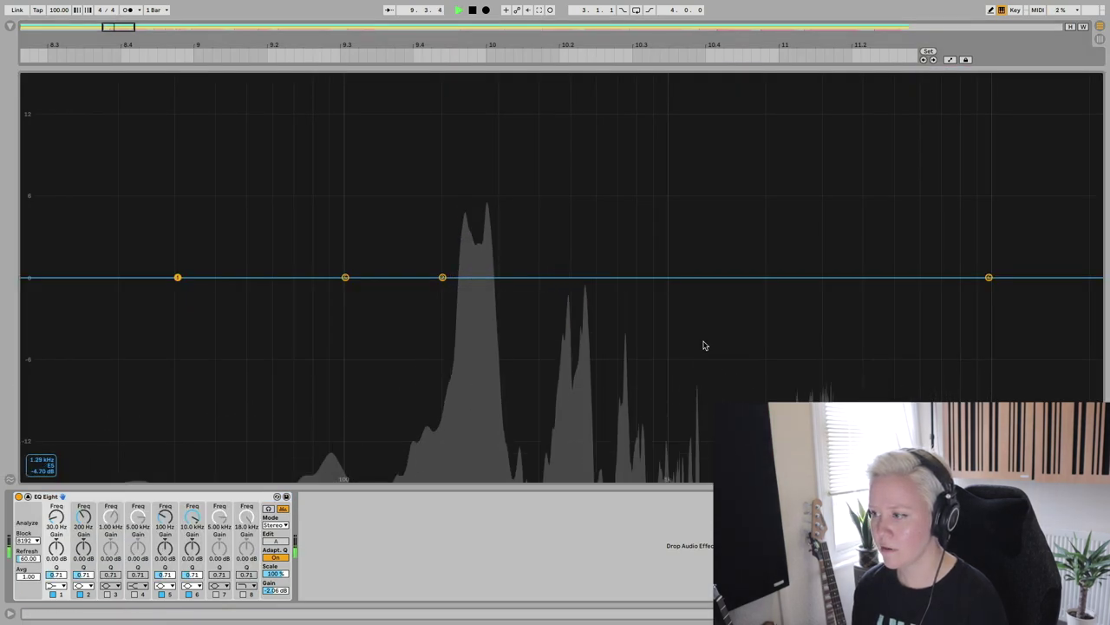
Listen to the vocal, then make EQ Eight band 1 a low-cut filter at 30 Hz
key(space)
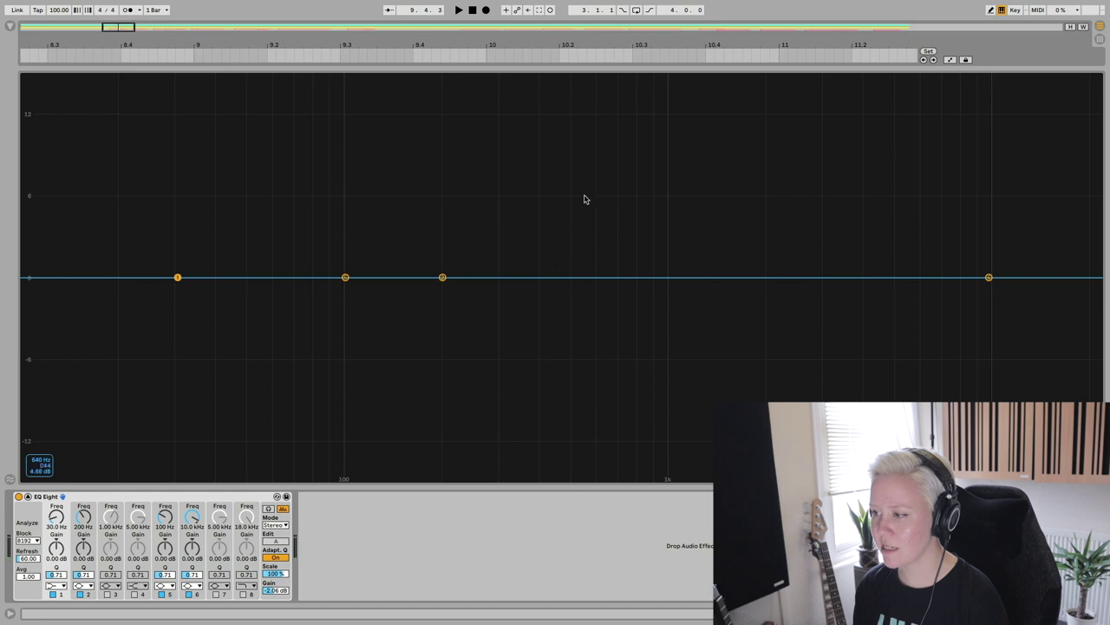
key(space)
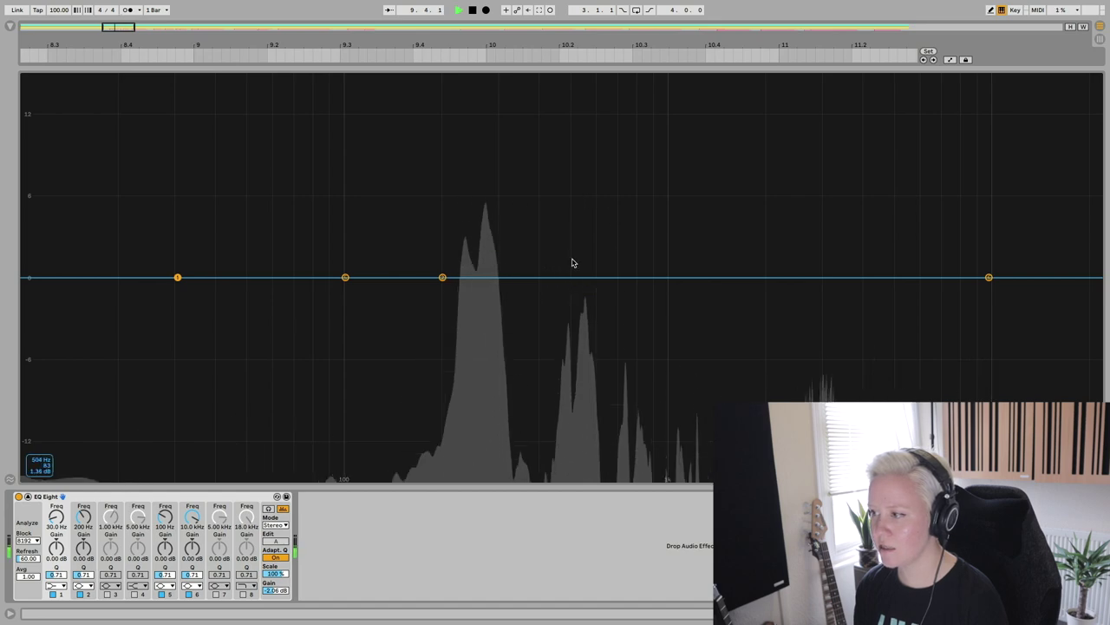
key(space)
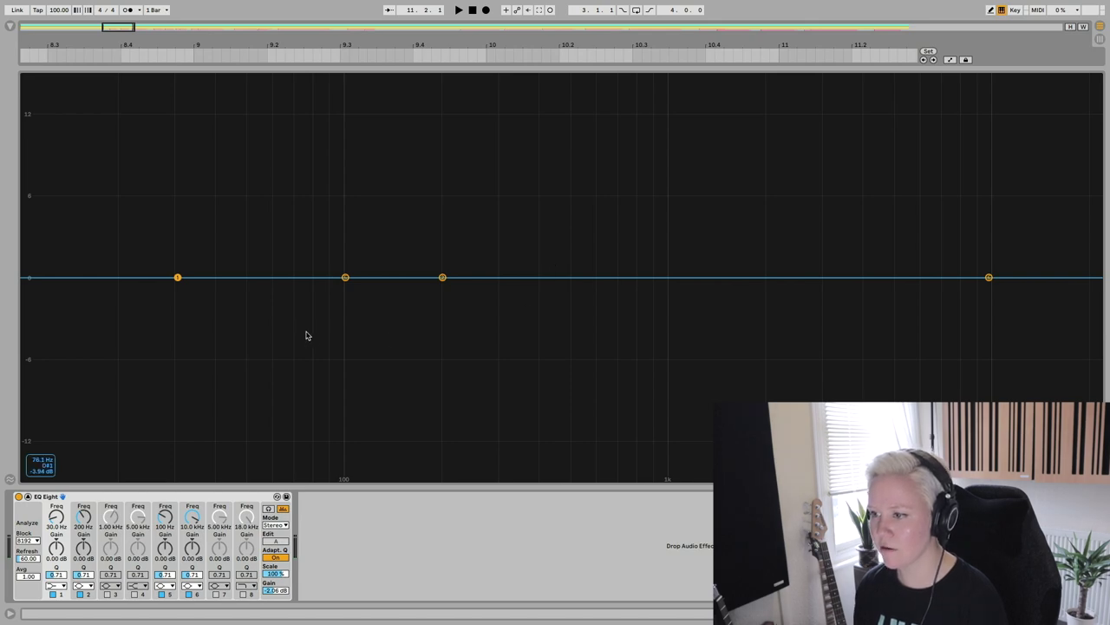
click(58, 575)
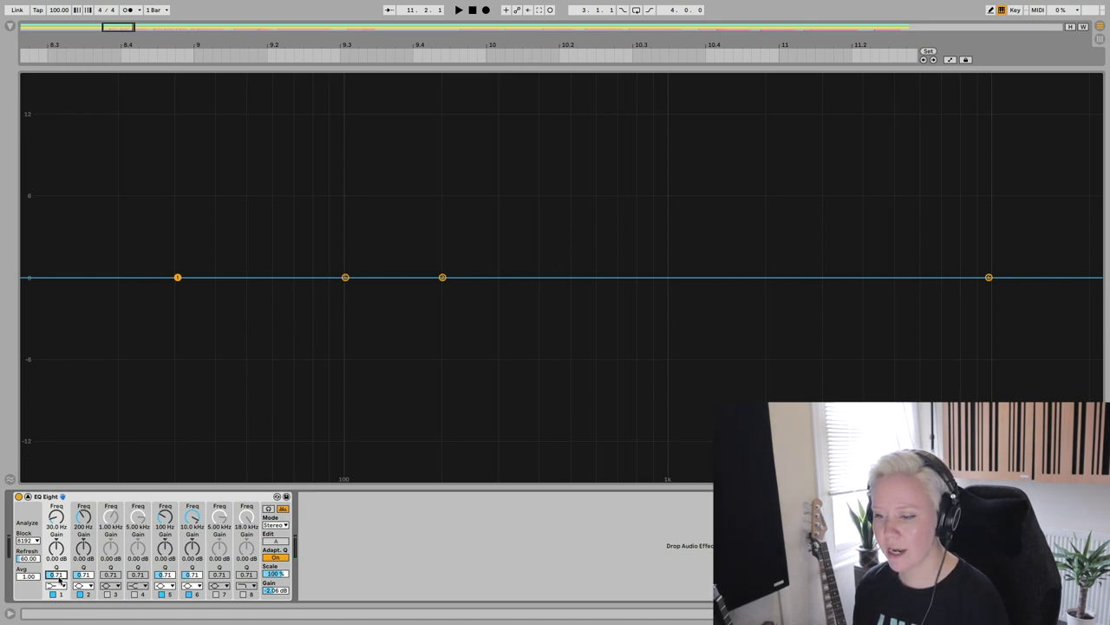
click(56, 588)
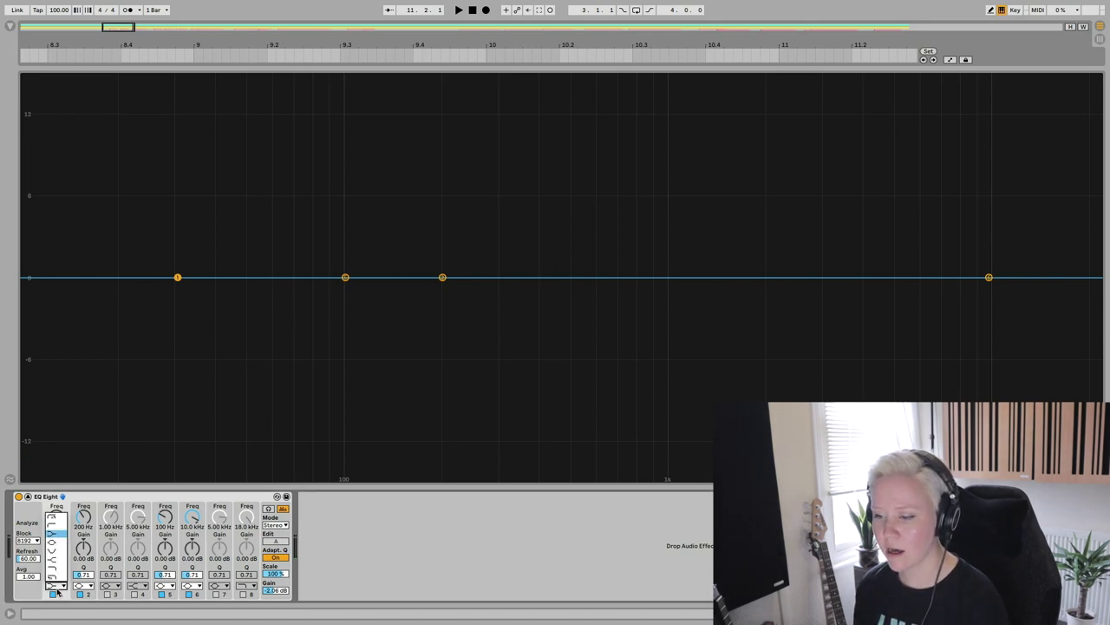
click(54, 526)
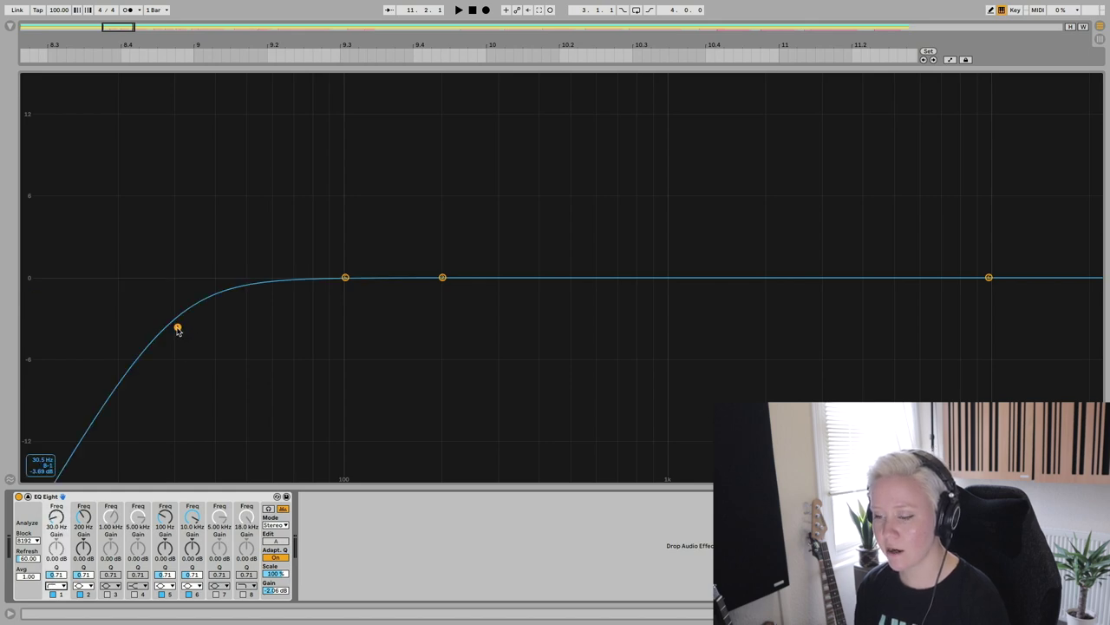
Drag Vox 1's low cut up to about 153 Hz and play the vocal to judge it
drag(177, 329, 405, 321)
key(space)
key(space)
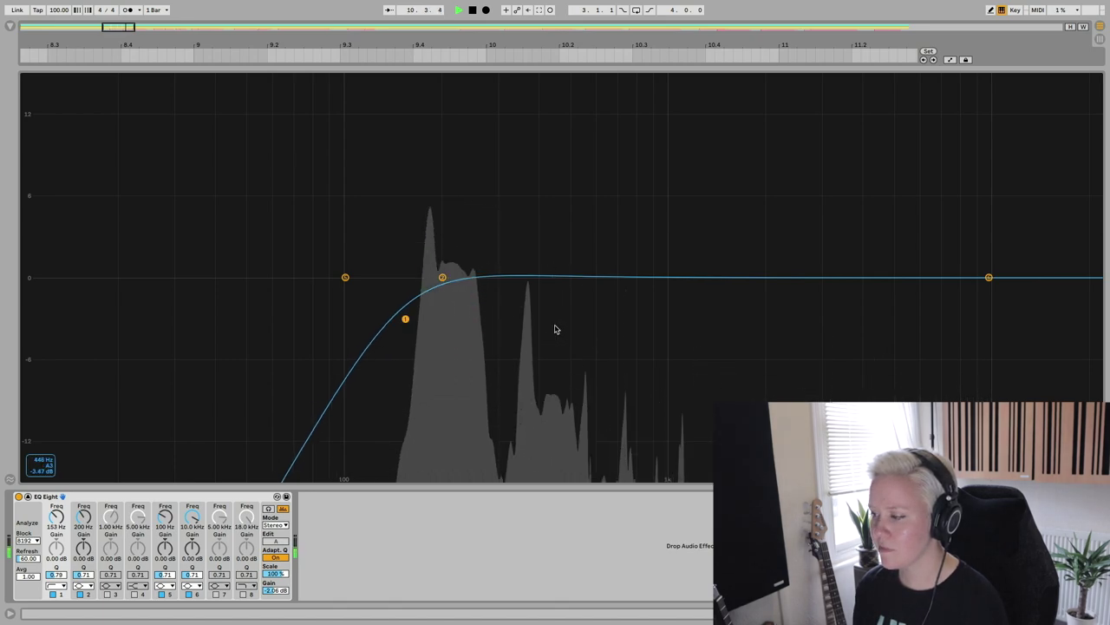
key(space)
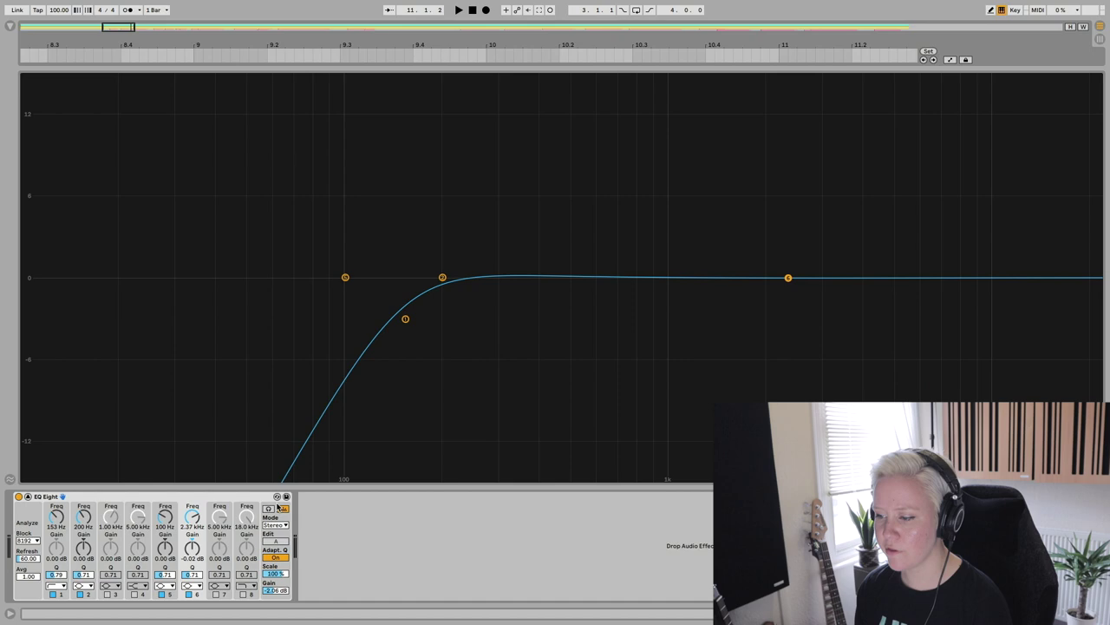
With Audition on, give band 6 a narrow boost at 3.07 kHz and dip band 5 near 817 Hz
click(270, 511)
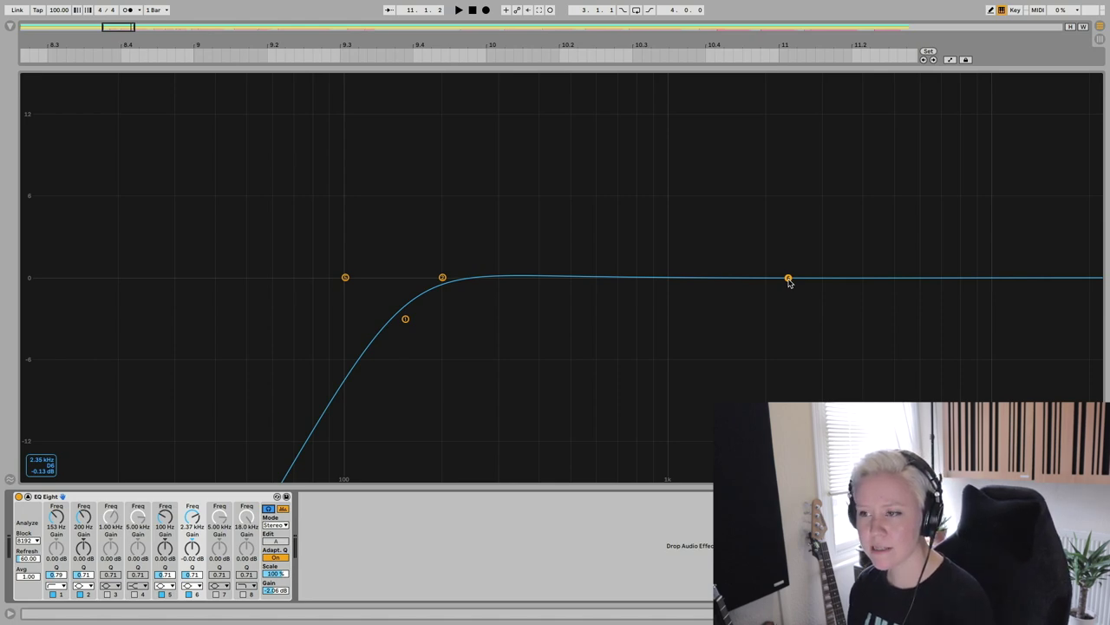
key(space)
drag(788, 278, 824, 267)
key(space)
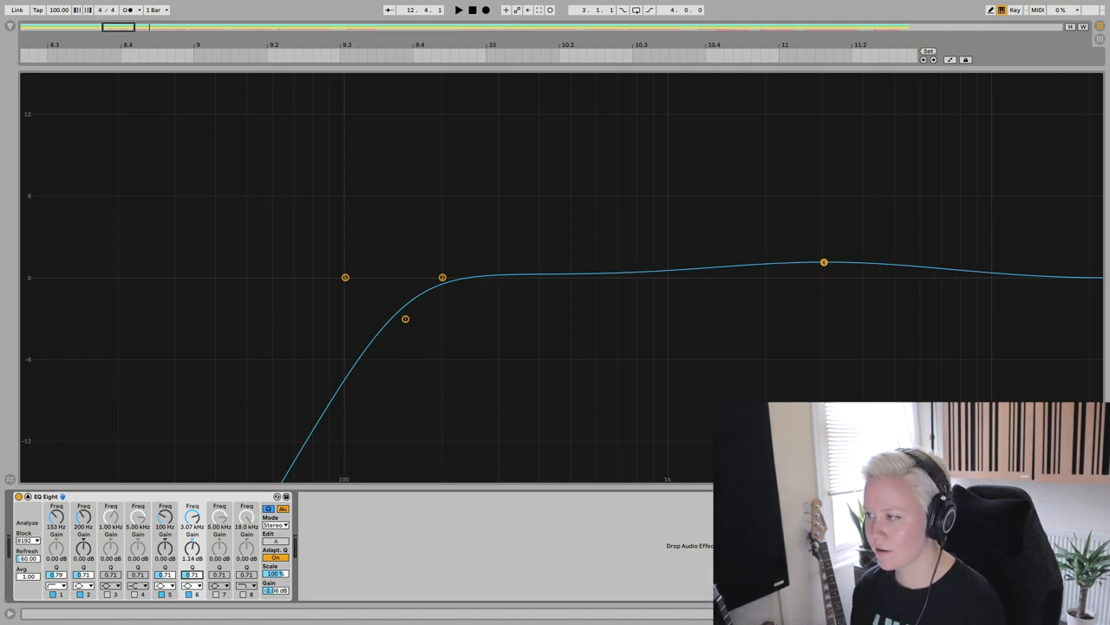
mouse_move(192, 574)
mouse_down()
mouse_move(192, 529)
mouse_move(194, 577)
mouse_up()
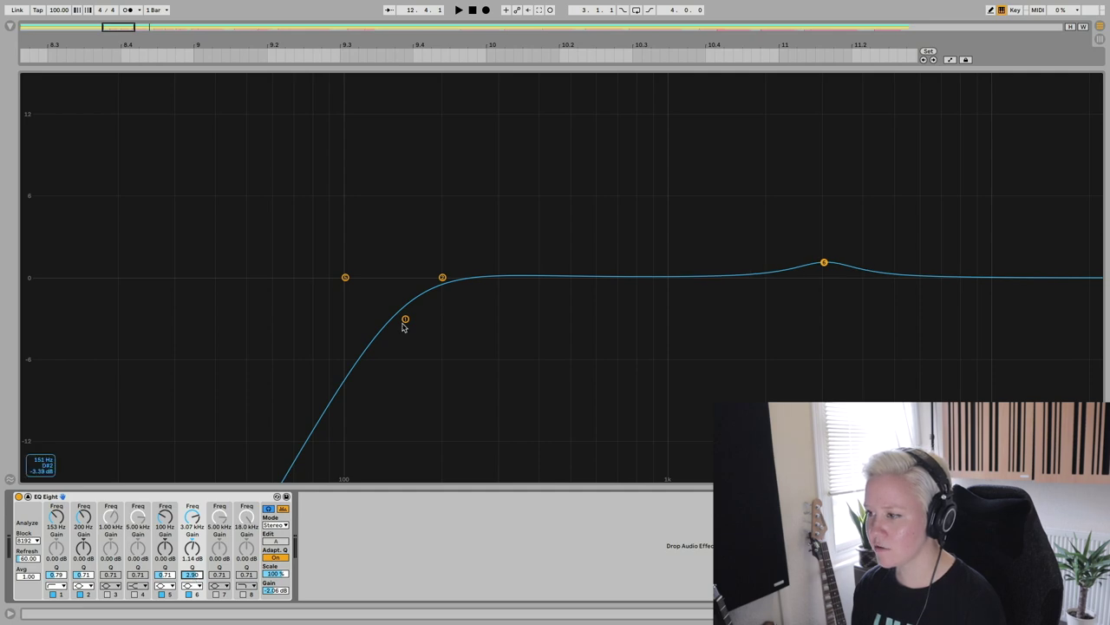
drag(345, 277, 639, 339)
Turn off Audition and deepen band 5 into a narrow 12.2 dB cut at 686 Hz
key(space)
key(space)
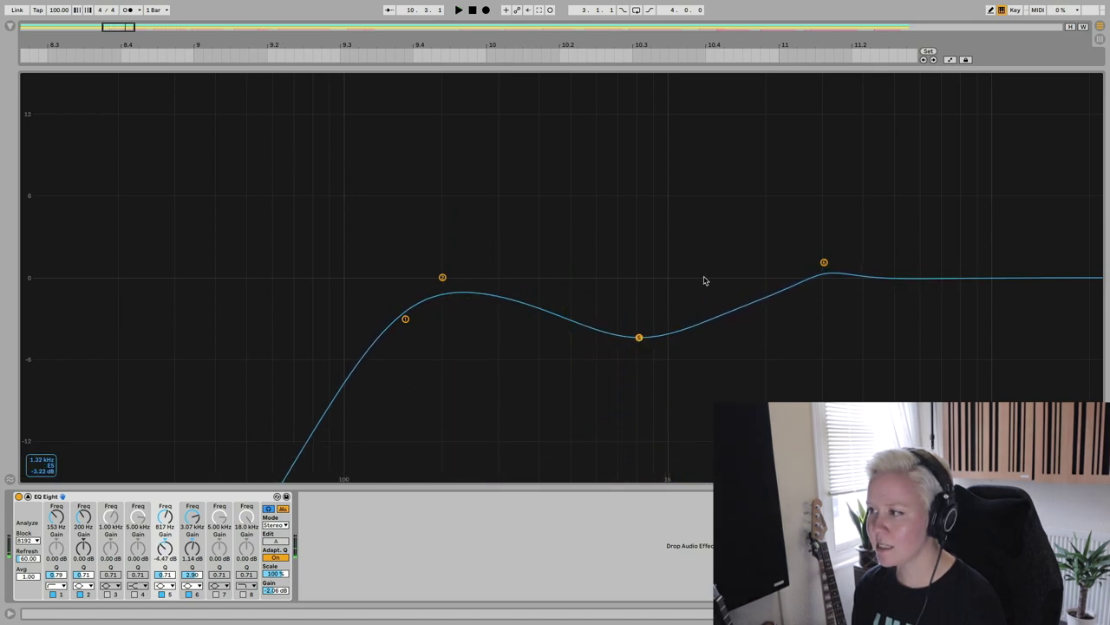
click(268, 509)
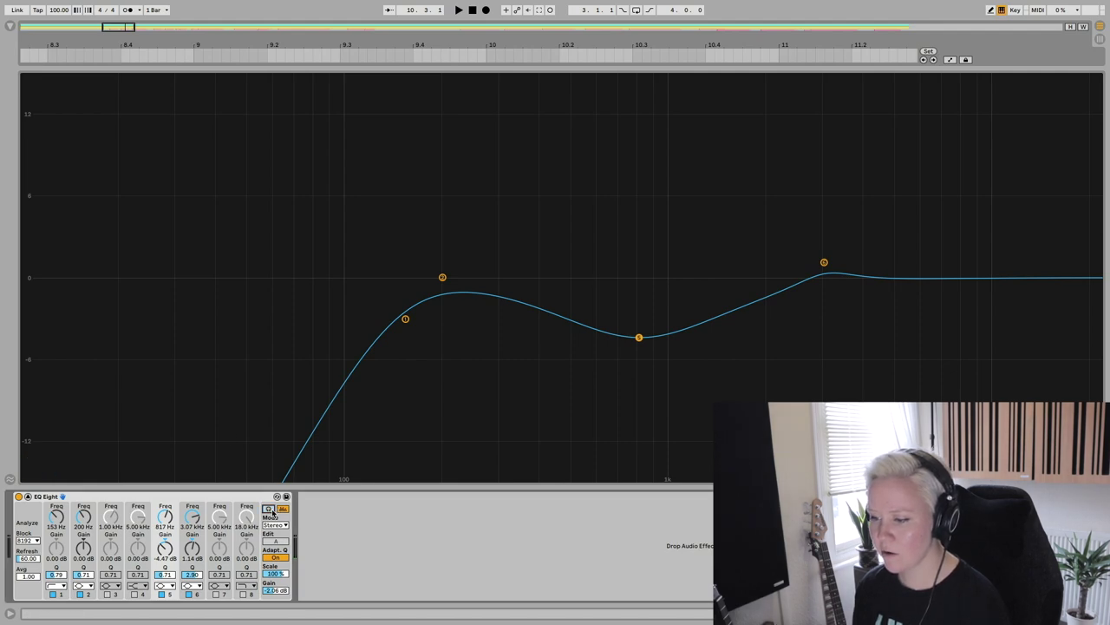
mouse_move(639, 336)
mouse_down()
mouse_move(639, 240)
mouse_move(640, 357)
mouse_up()
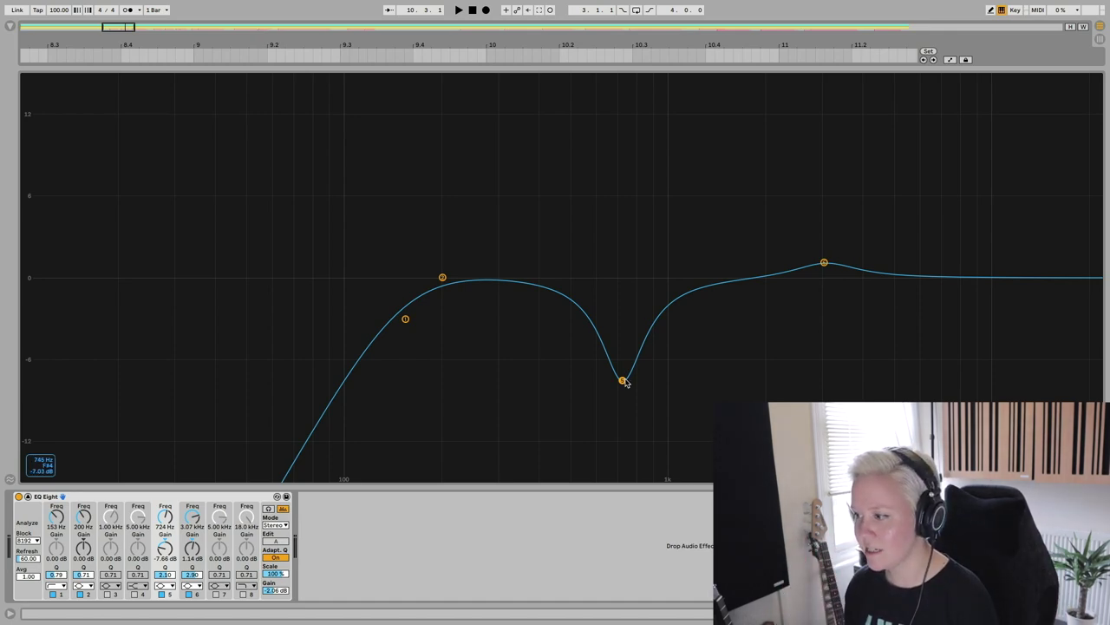
drag(624, 380, 614, 441)
key(space)
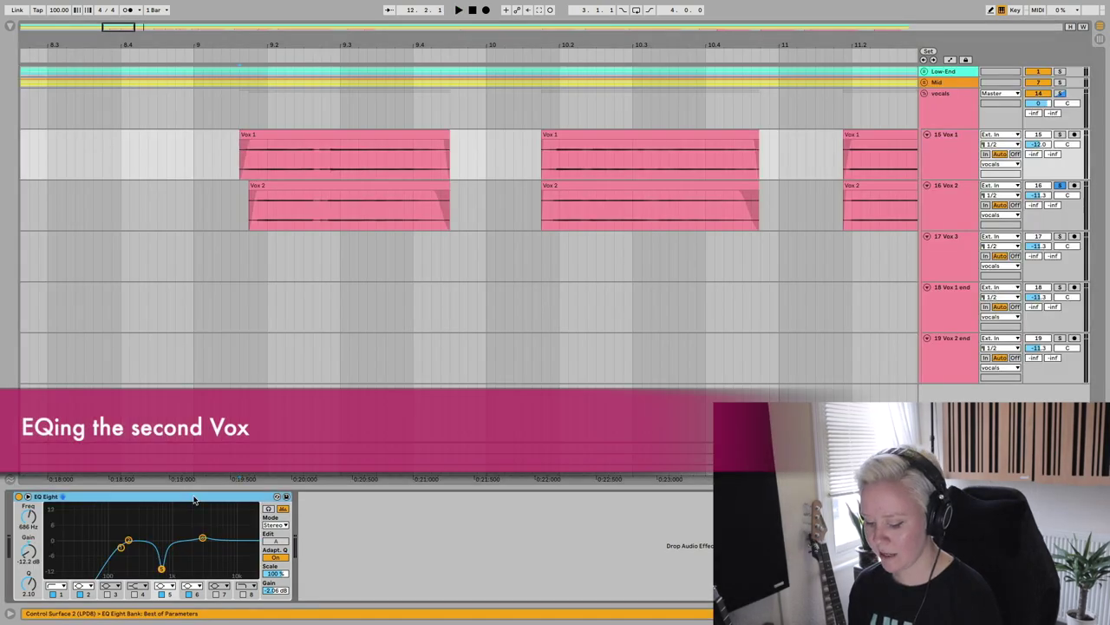
Replace Vox 2's flat EQ Eight with the lead vocal's pasted EQ and enlarge its curve
click(958, 218)
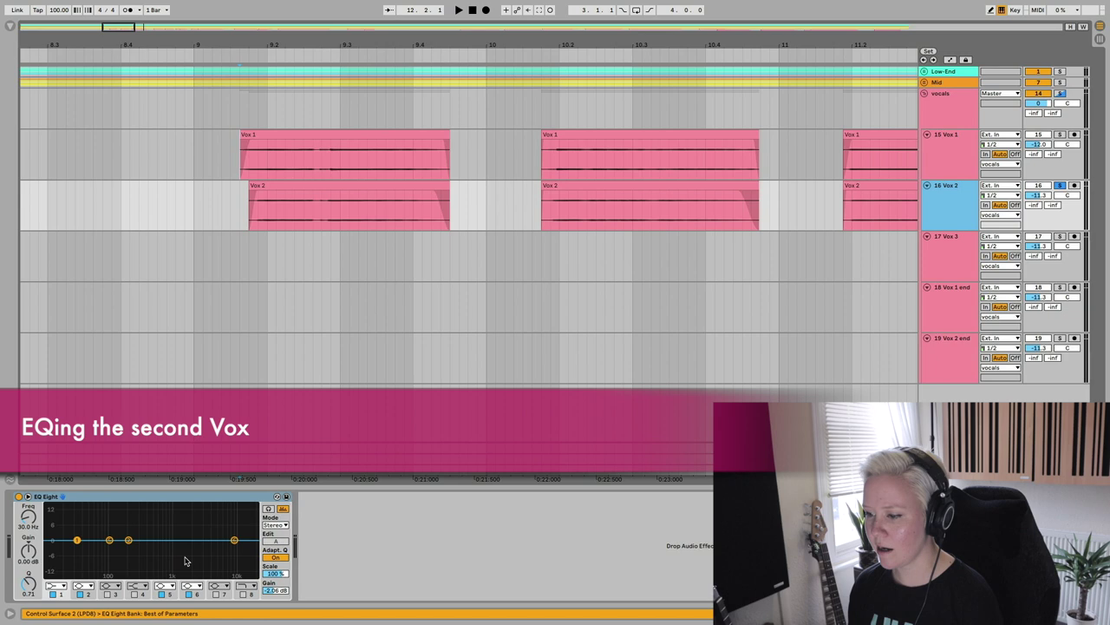
click(215, 494)
key(Delete)
key(ctrl+v)
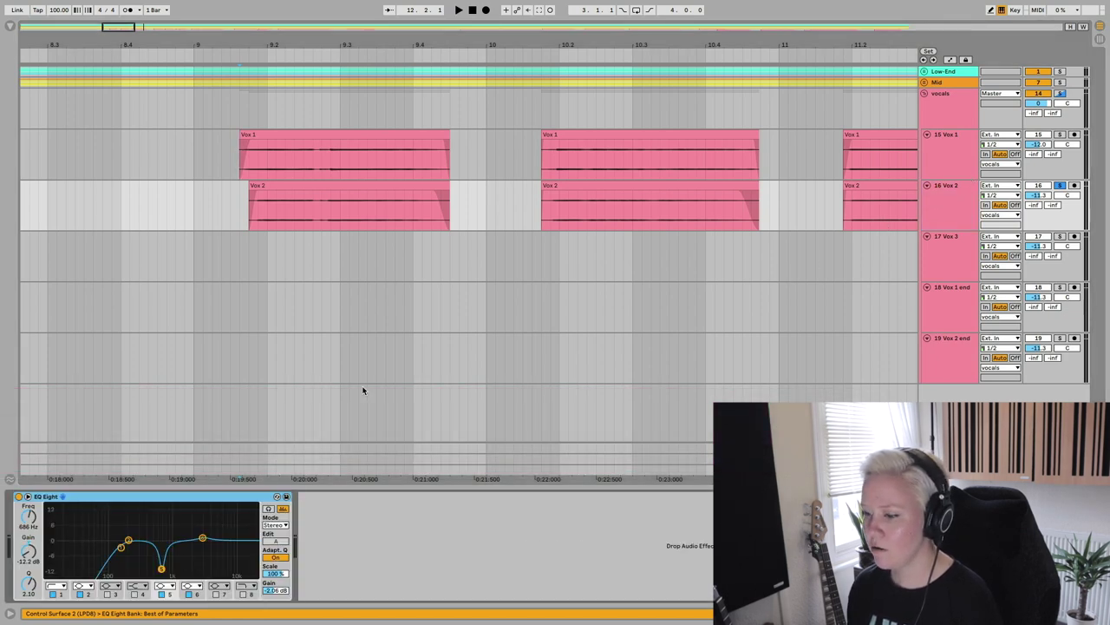
click(201, 521)
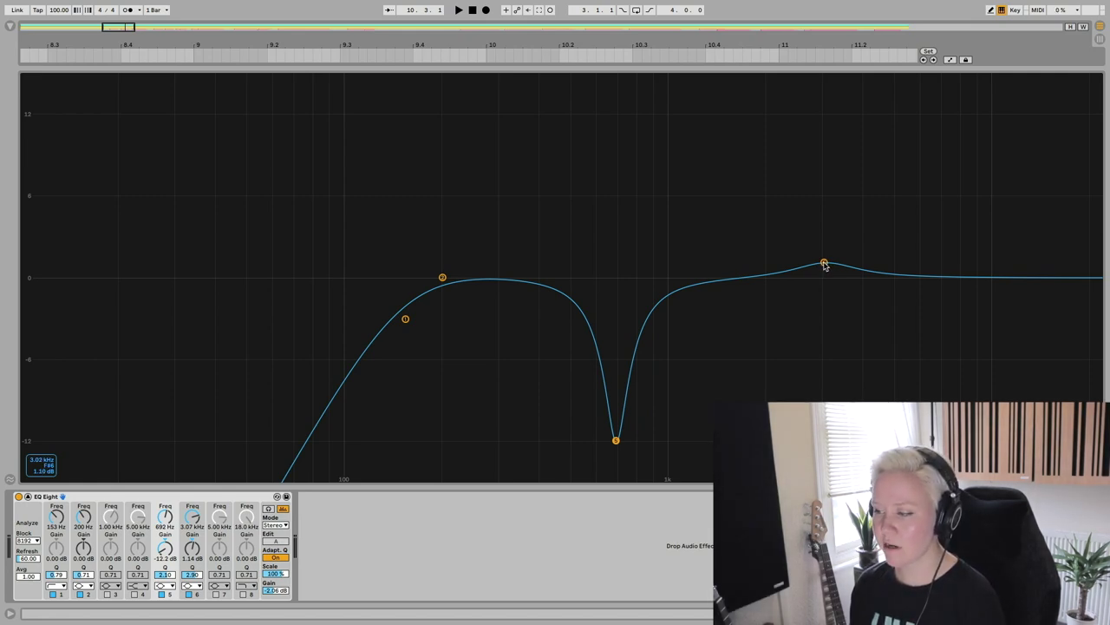
Move Vox 2's high boost to 5.11 kHz, its low cut to 142 Hz and its notch to 777 Hz
drag(824, 262, 781, 257)
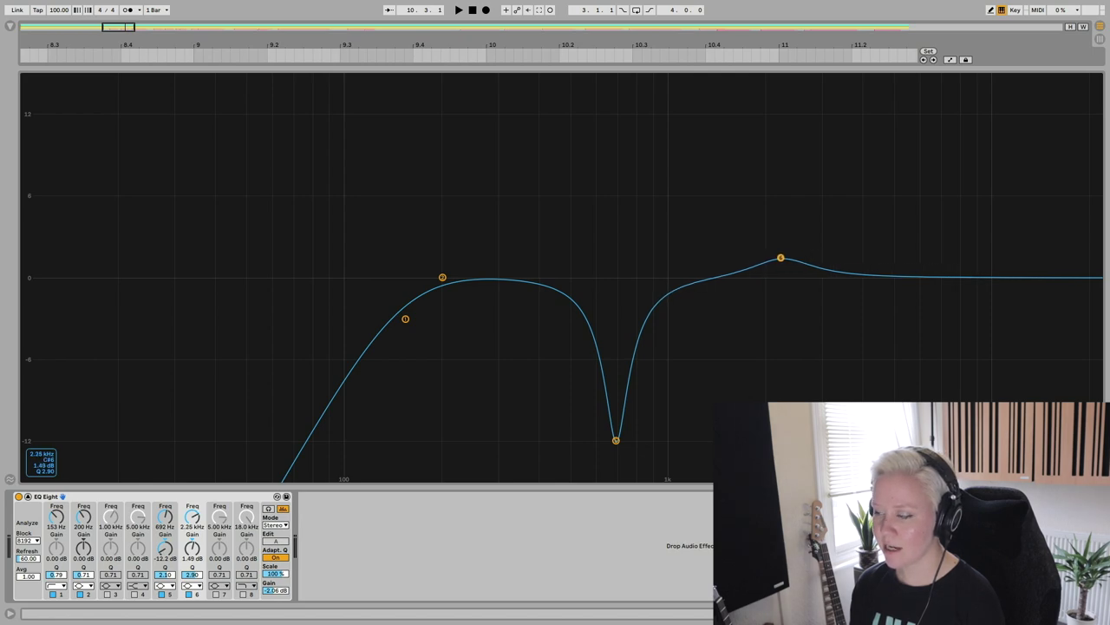
click(267, 508)
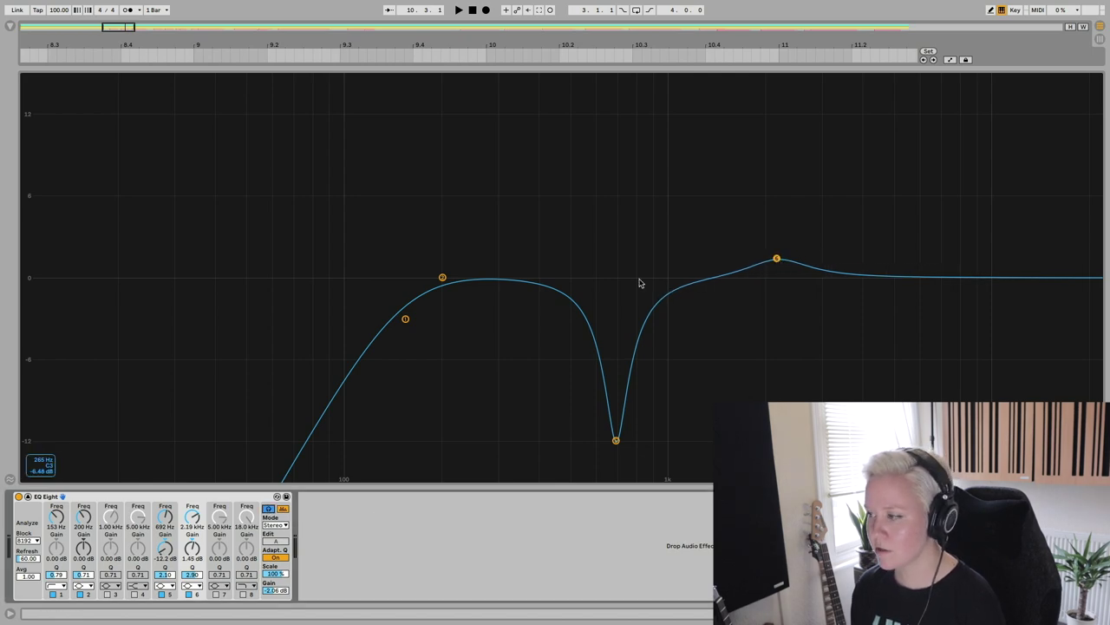
key(space)
drag(777, 258, 894, 264)
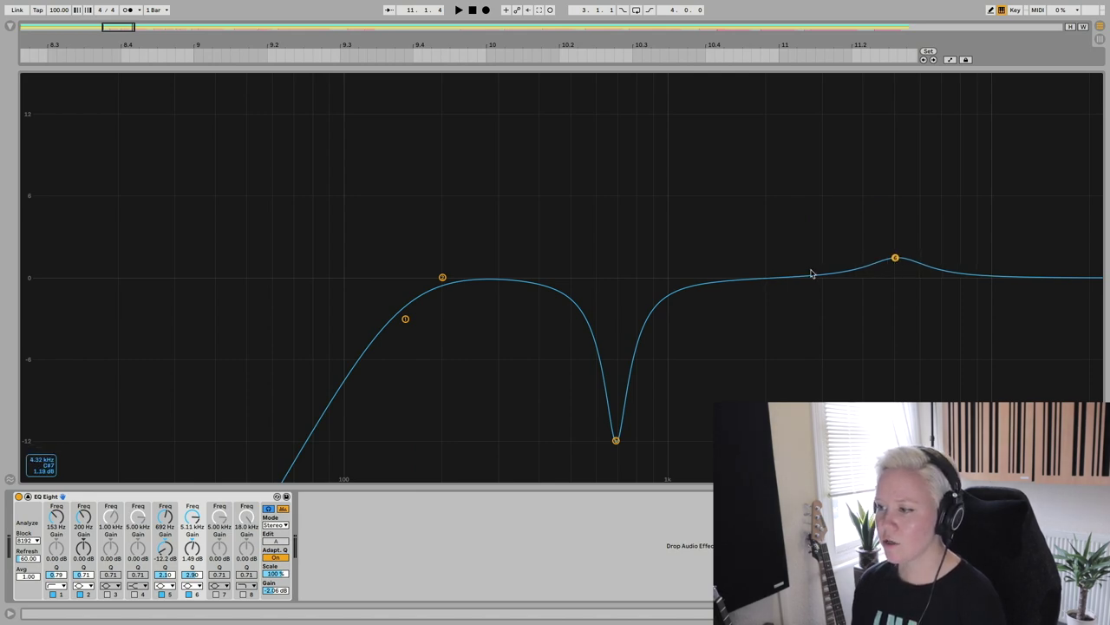
drag(404, 319, 395, 320)
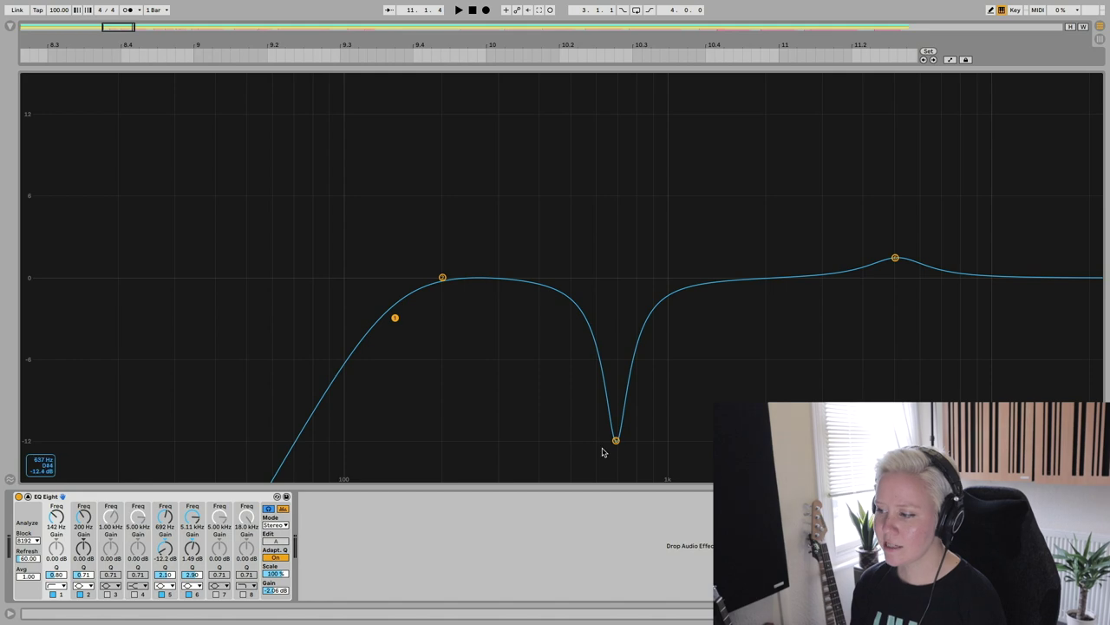
drag(603, 451, 619, 451)
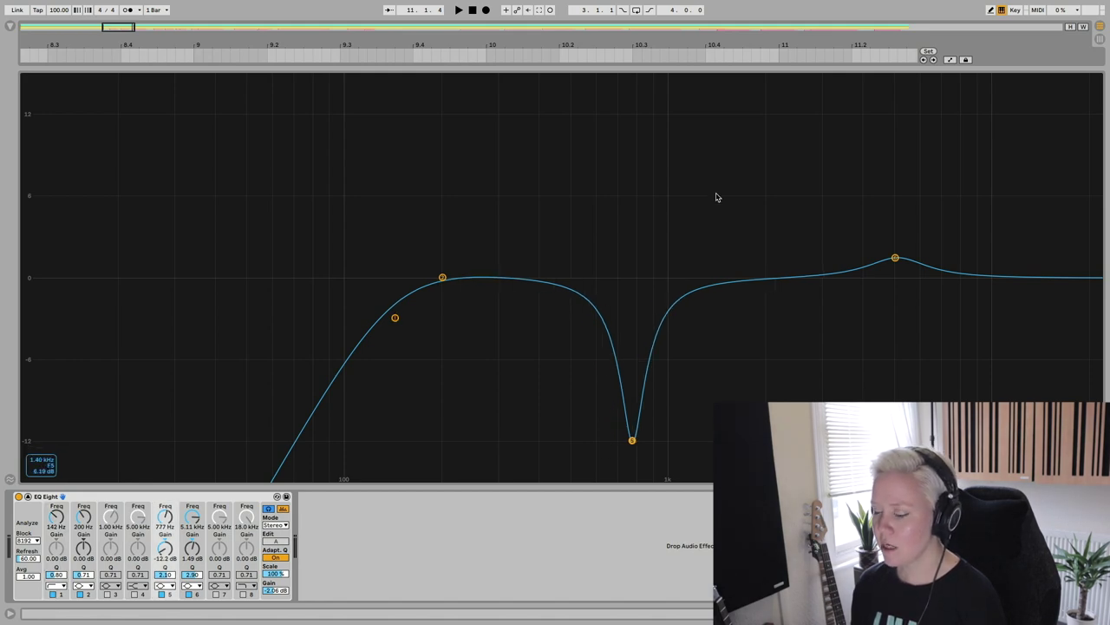
key(Escape)
Solo Vox 1, play it against Vox 2, and inspect its EQ Eight band 6 boost (1.14 dB at 3.07 kHz)
click(963, 156)
click(958, 210)
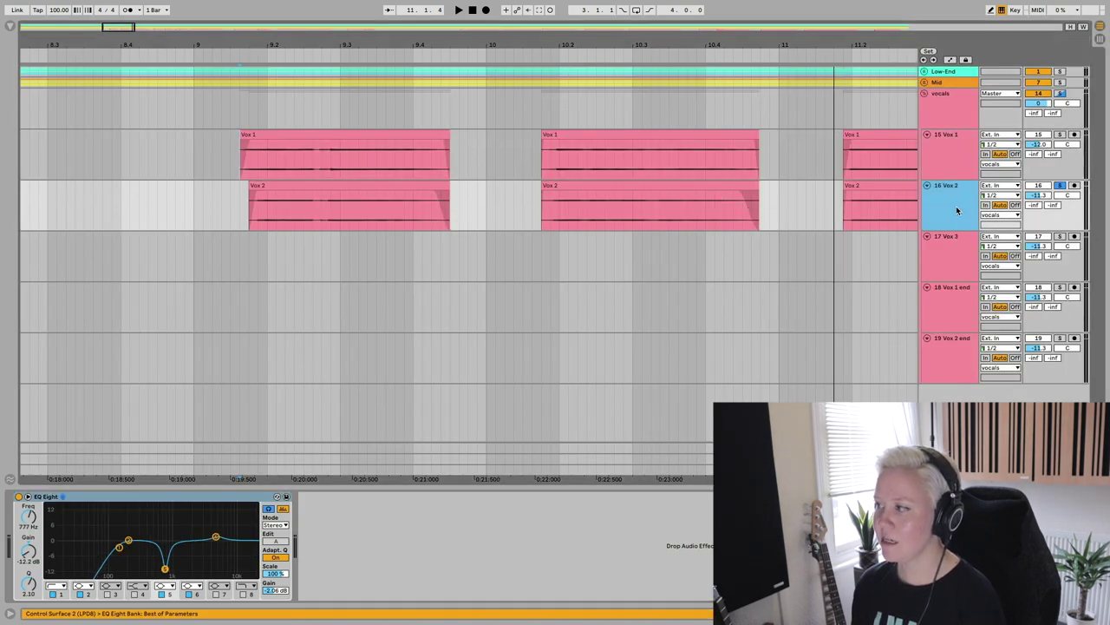
click(959, 150)
click(957, 139)
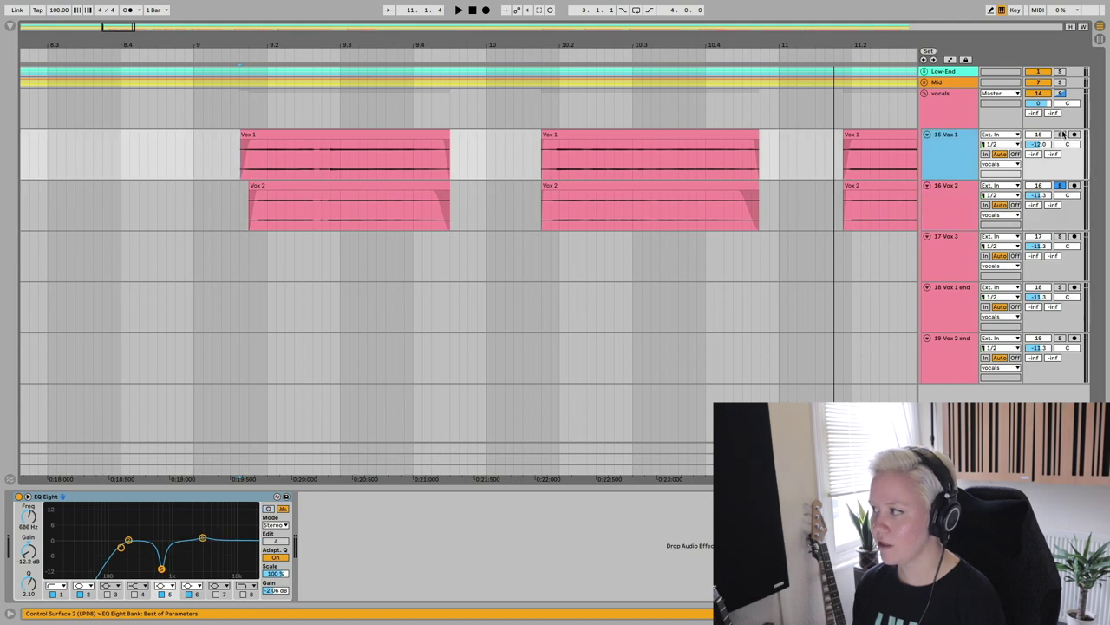
click(1061, 135)
key(space)
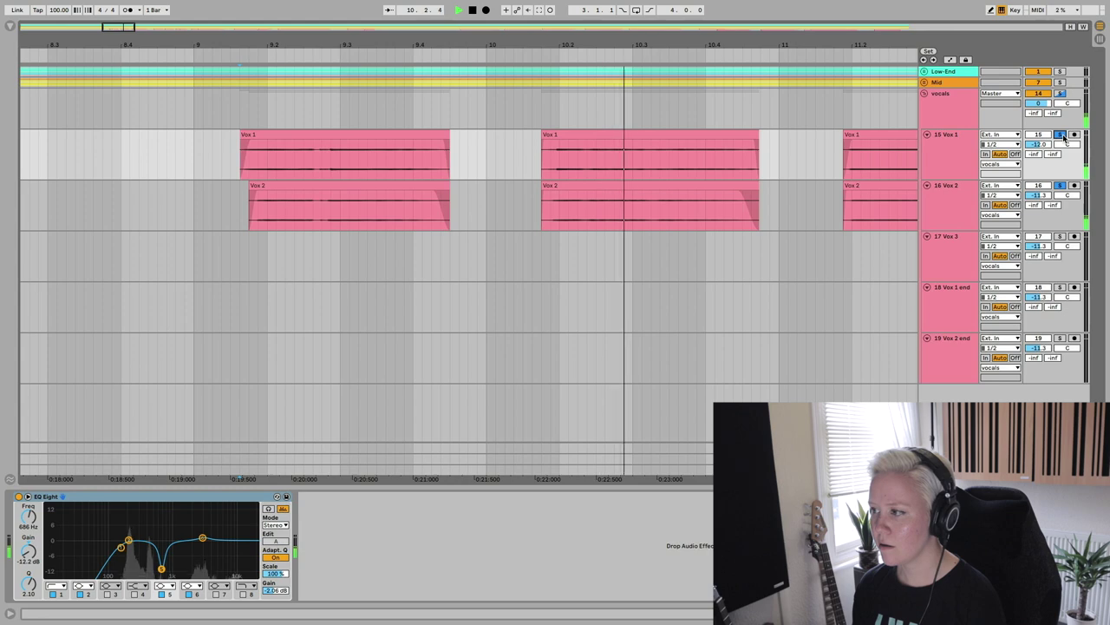
key(space)
key(minus)
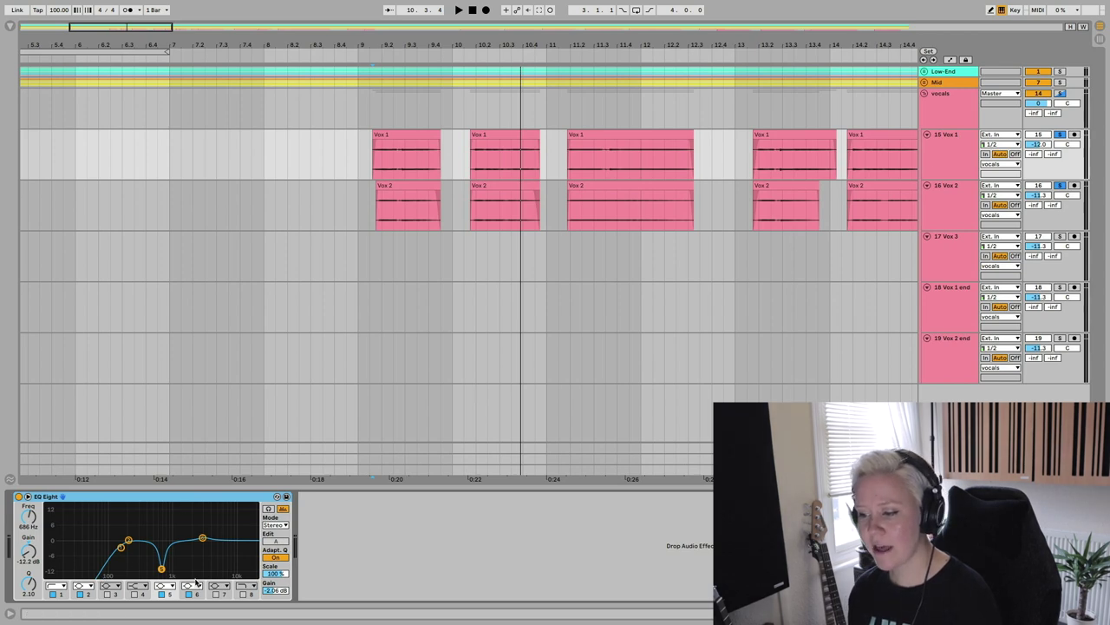
click(203, 539)
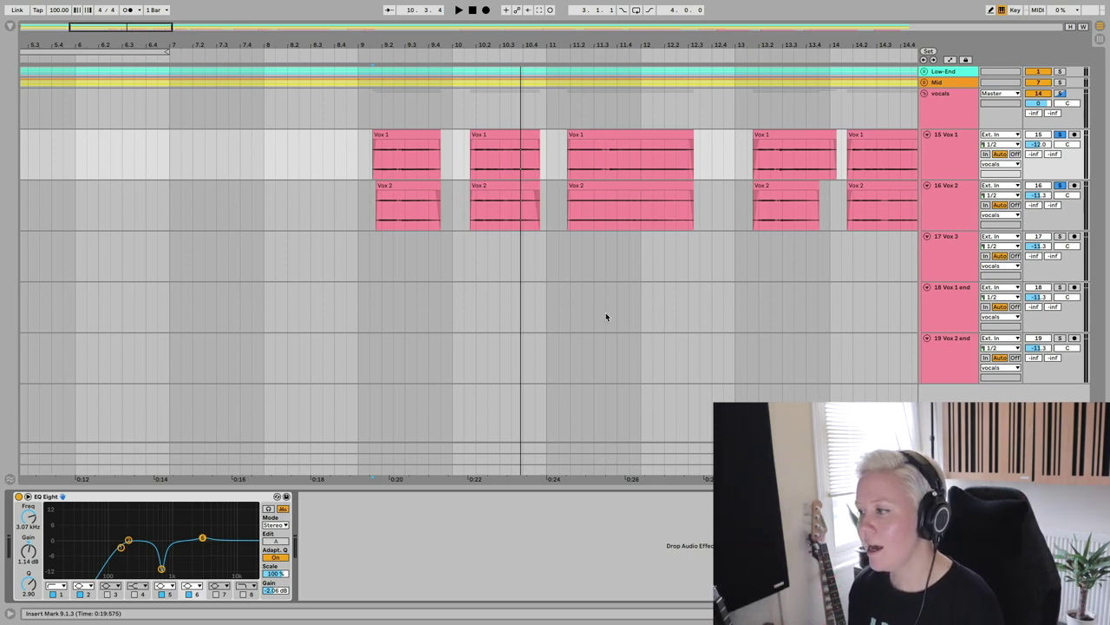
Solo Vox 3 and replace its flat EQ Eight with the shaped vocal EQ, unsoloing Vox 1 and 2
scroll(677, 338, down, 6)
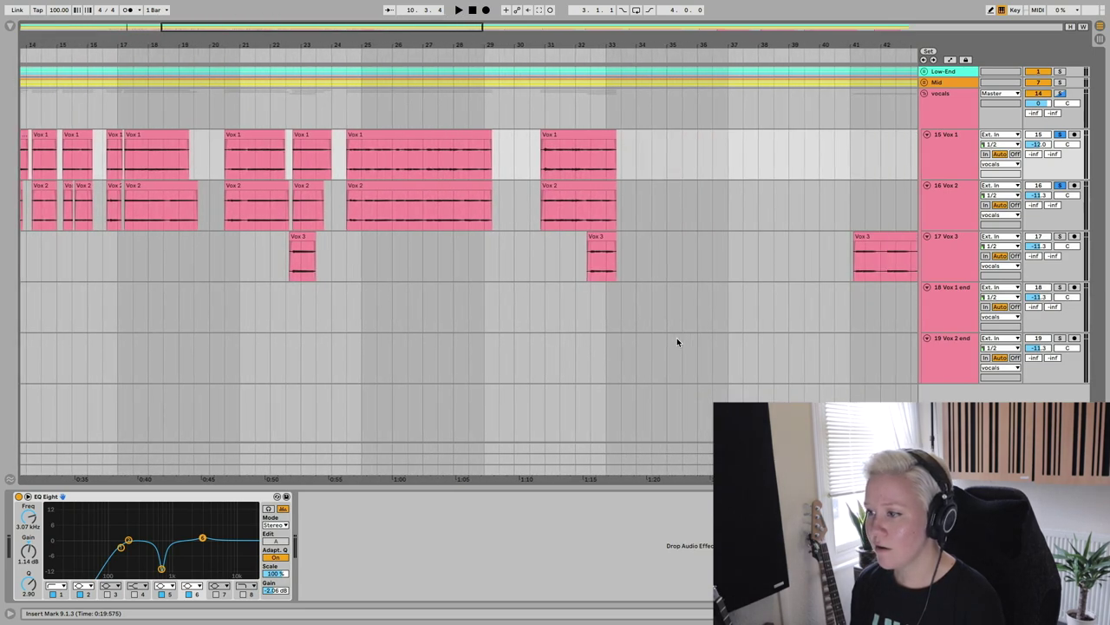
scroll(280, 299, up, 5)
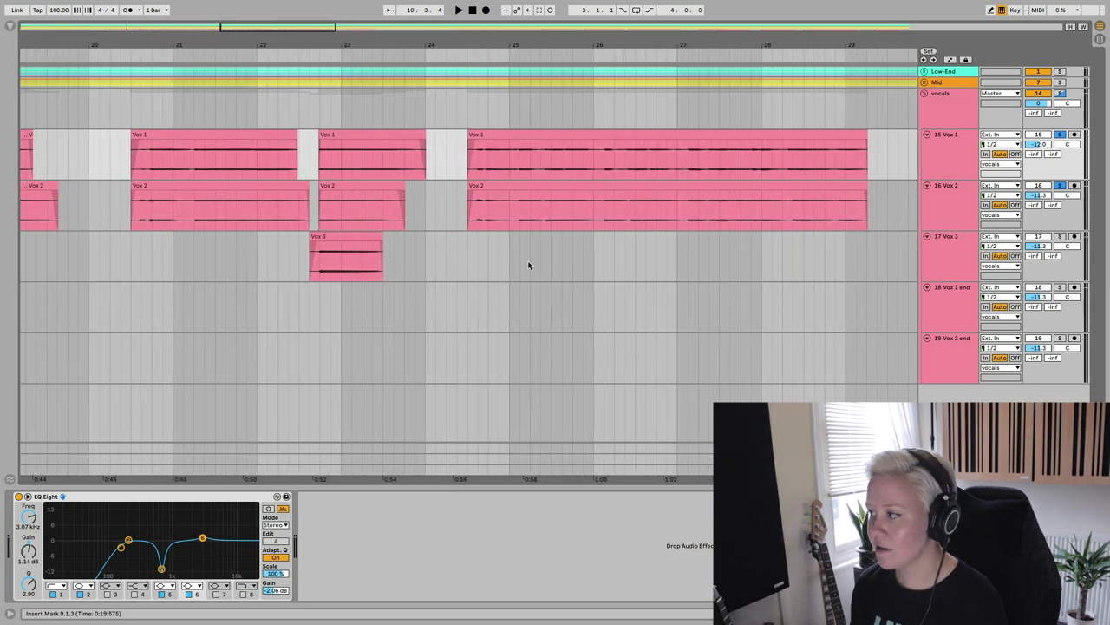
click(1059, 237)
click(318, 260)
key(space)
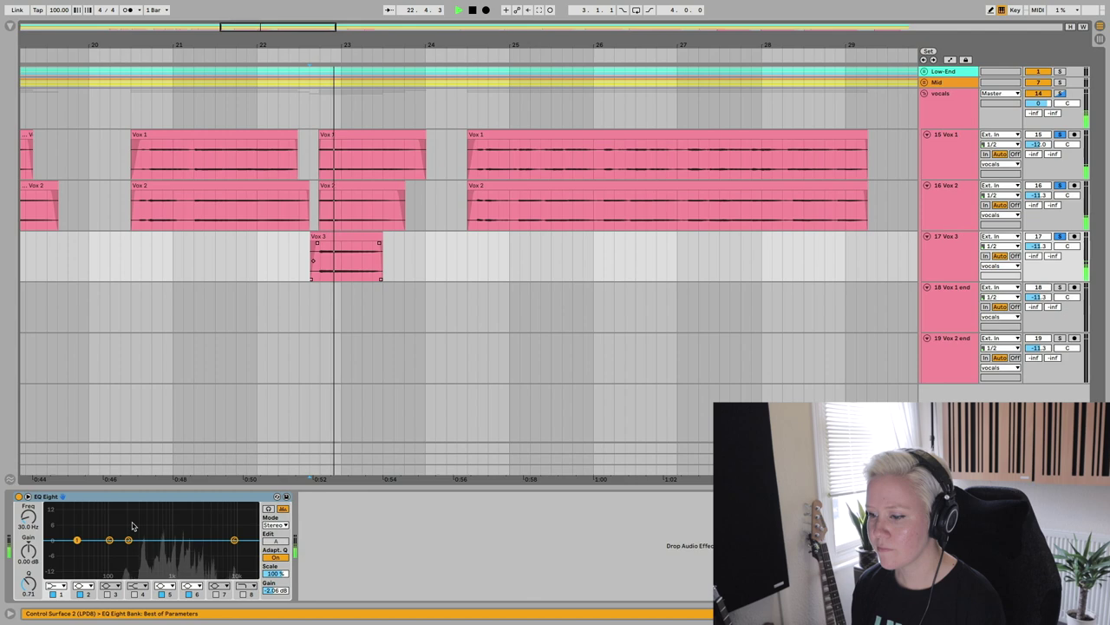
click(133, 525)
key(Delete)
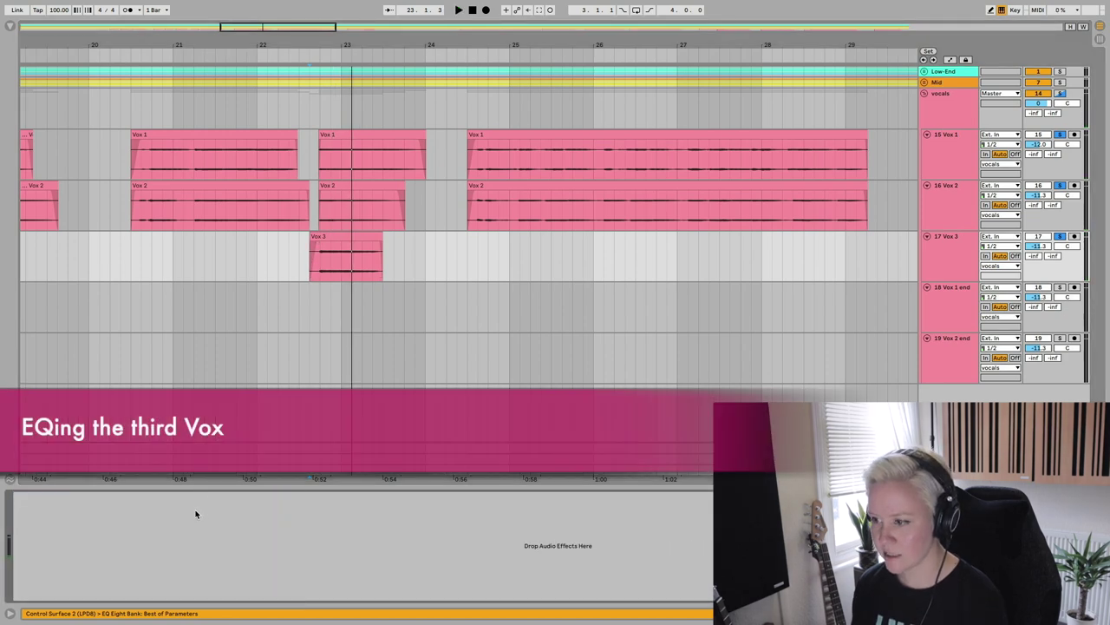
key(super+z)
click(1059, 237)
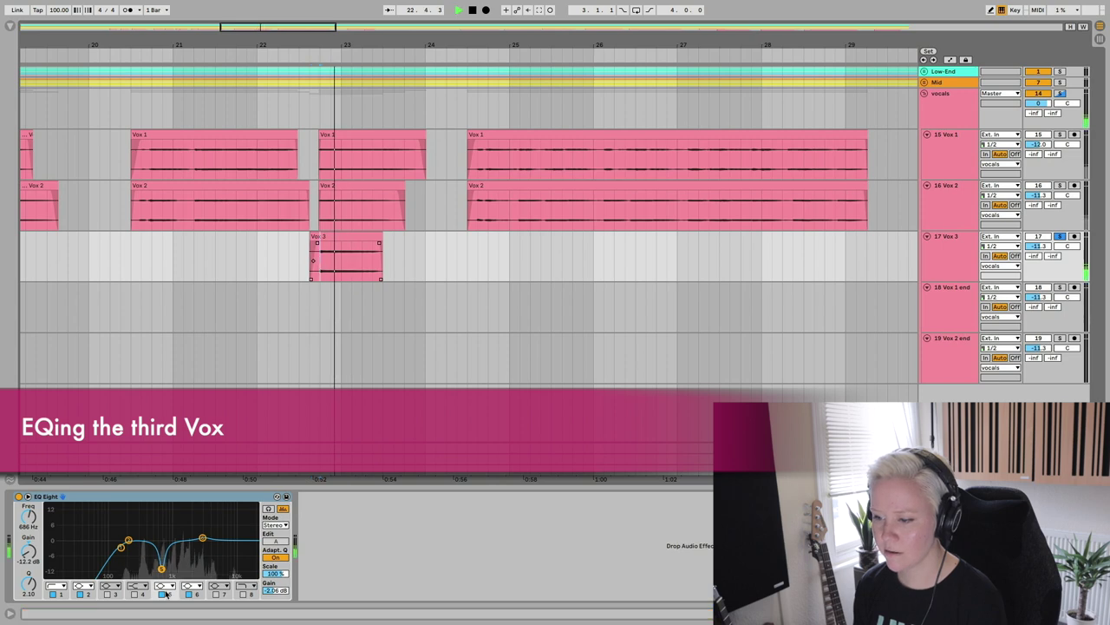
In the expanded EQ Eight, move the band 5 notch to 1.46 kHz, -8.31 dB, and listen
click(276, 496)
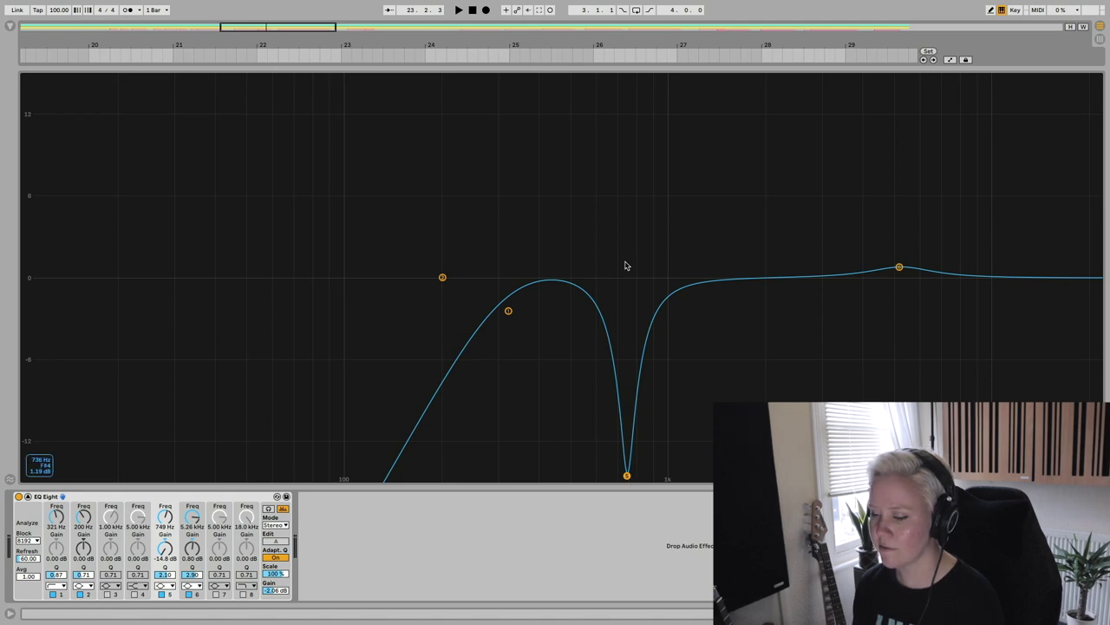
drag(628, 476, 652, 473)
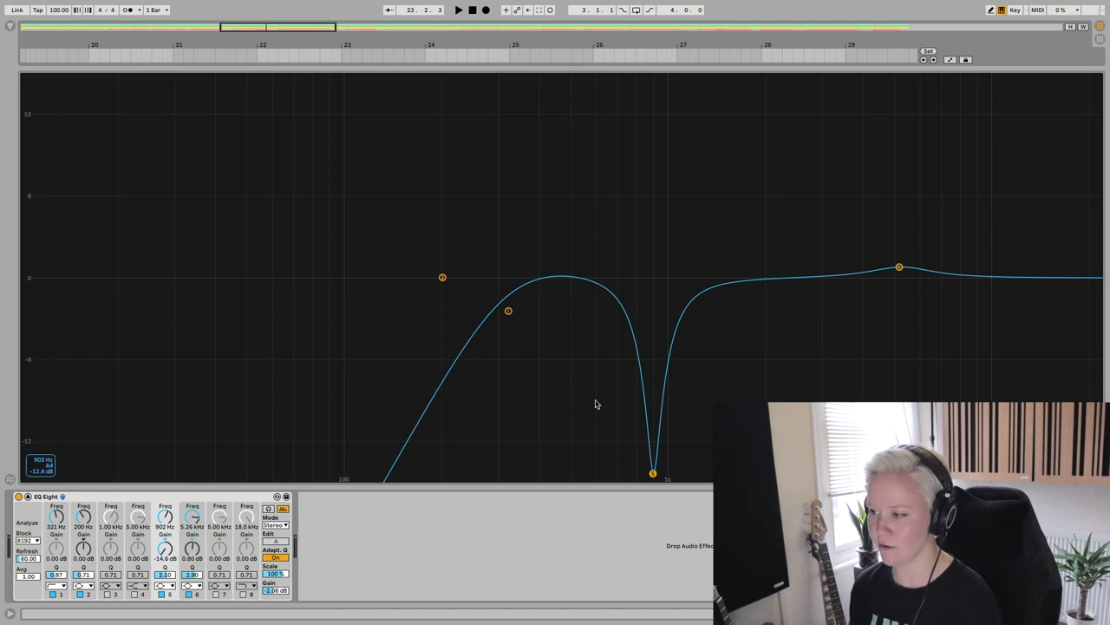
drag(653, 473, 719, 389)
key(space)
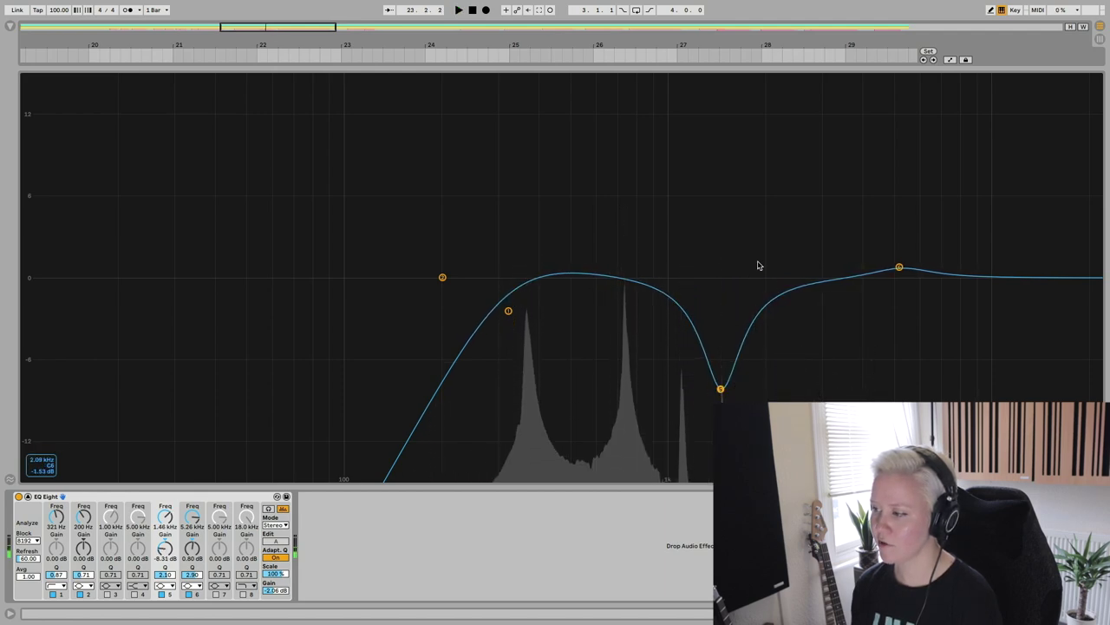
key(space)
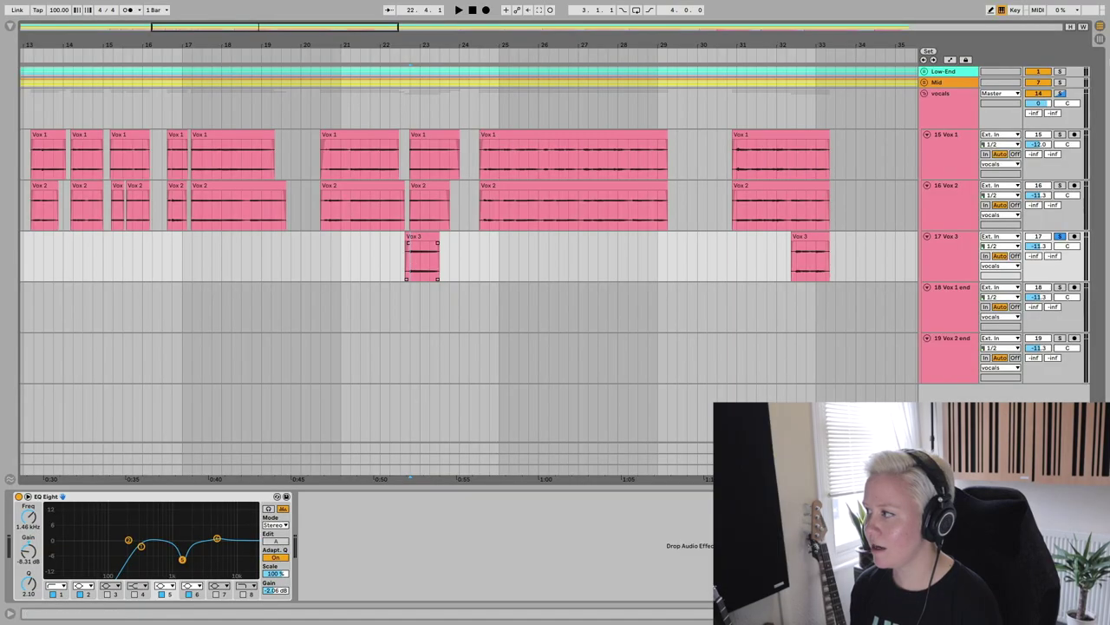
Play the soloed vocals group, unfold Mid and Pinao/Keys, and add an EQ Eight to Mid
click(1060, 94)
key(space)
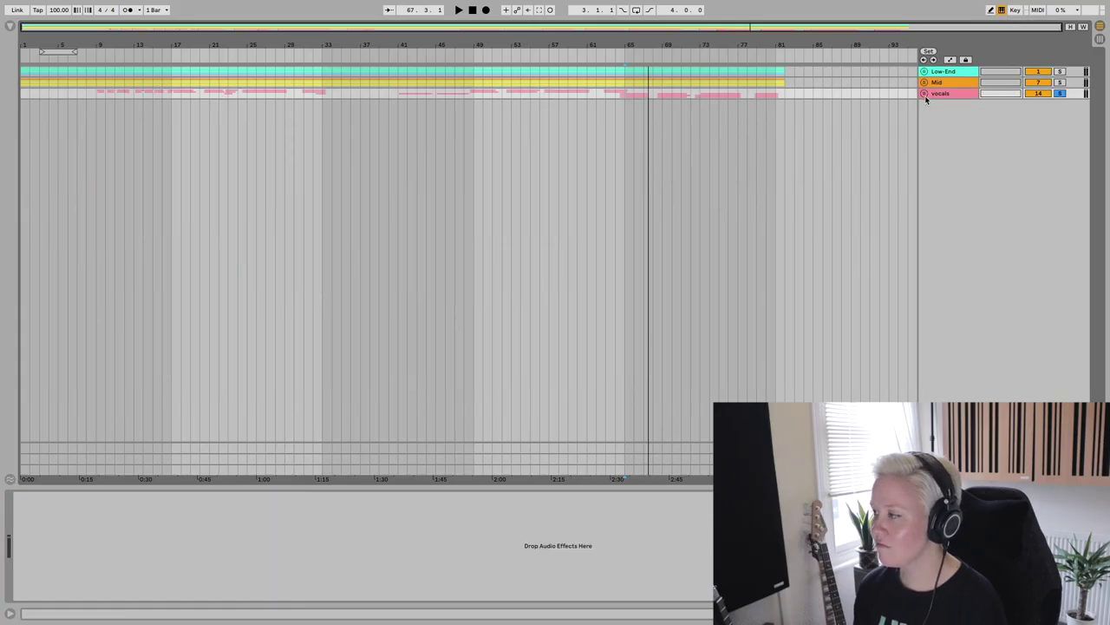
click(925, 82)
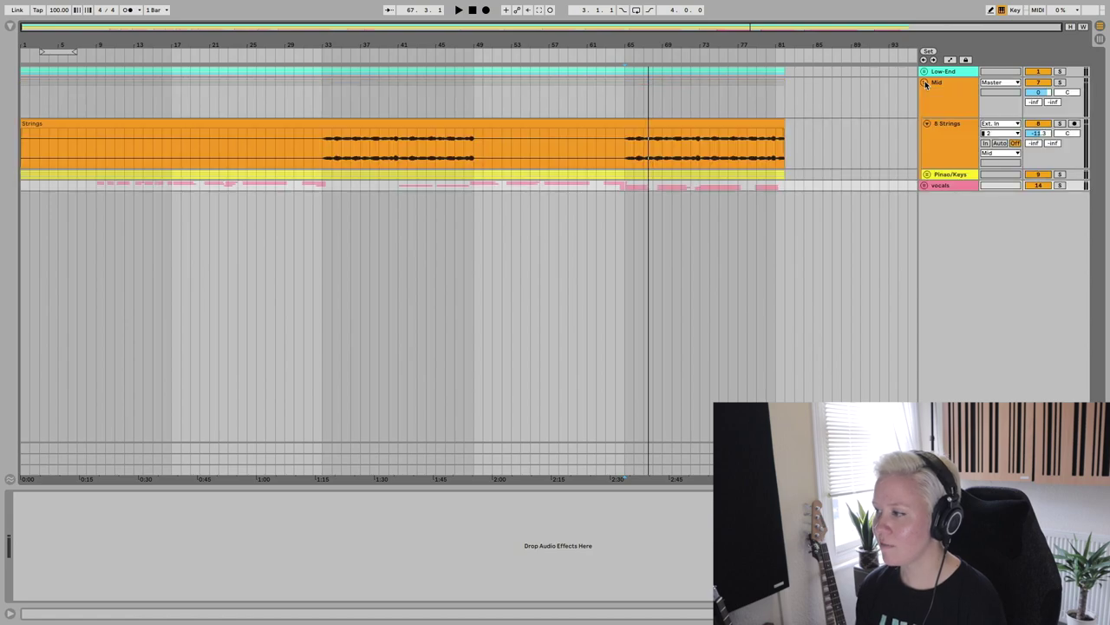
click(926, 175)
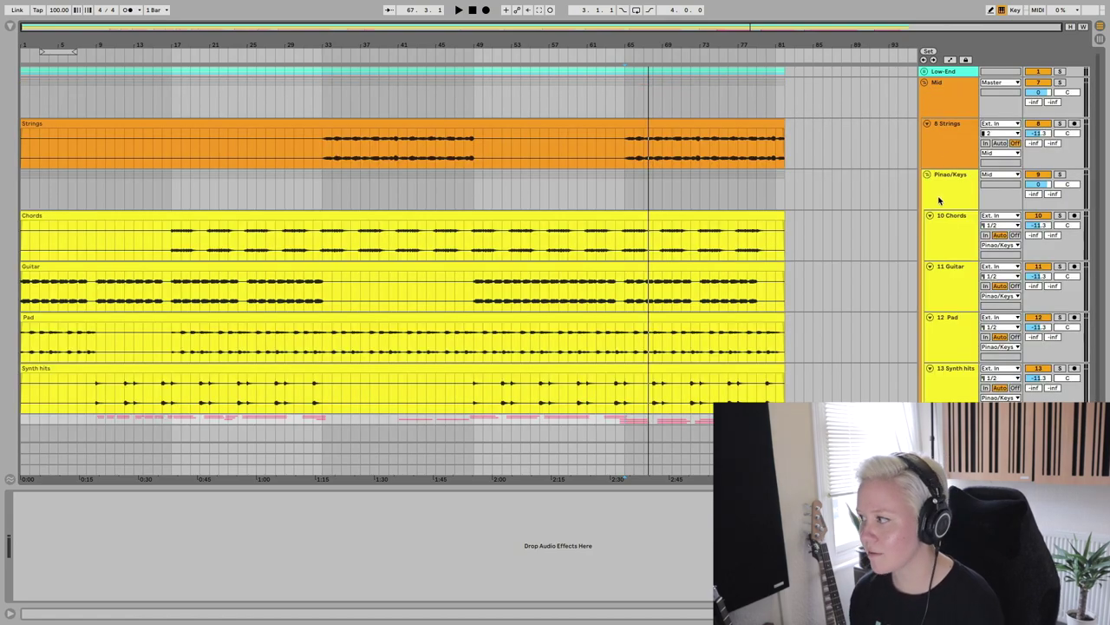
double_click(141, 117)
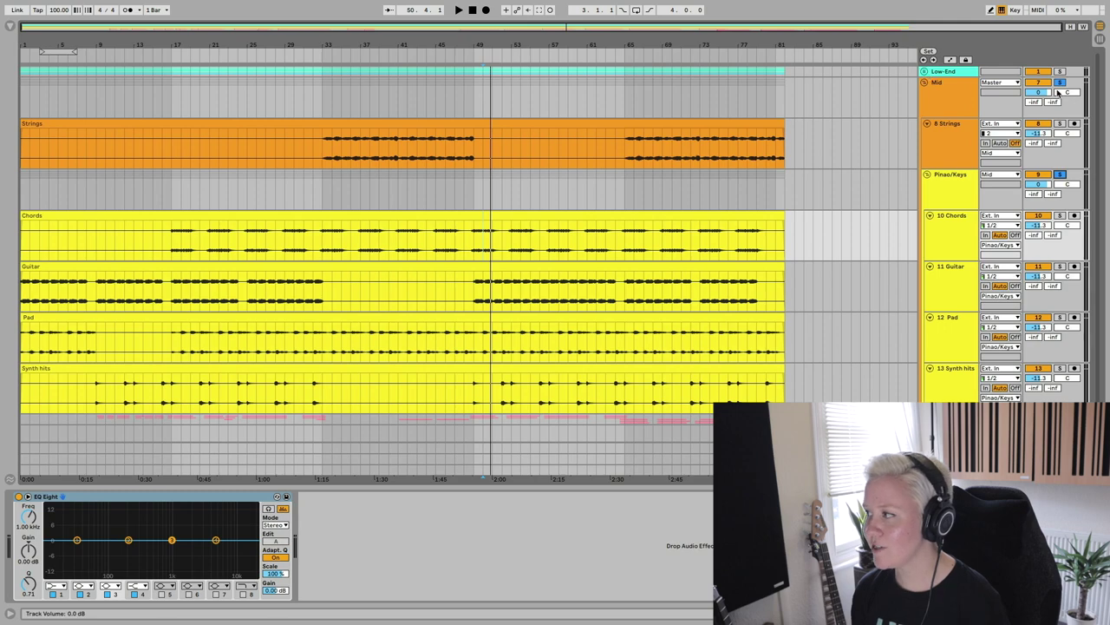
Fold all groups, then unfold Low-End and Drums to show kick, hihat and snare
key(alt+u)
key(u)
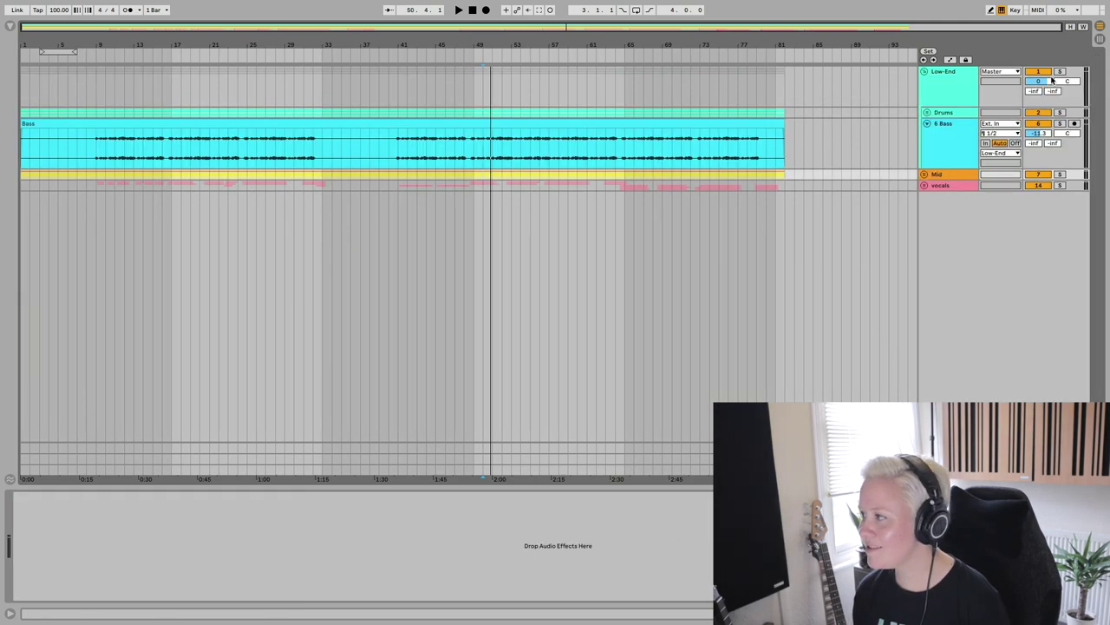
click(927, 112)
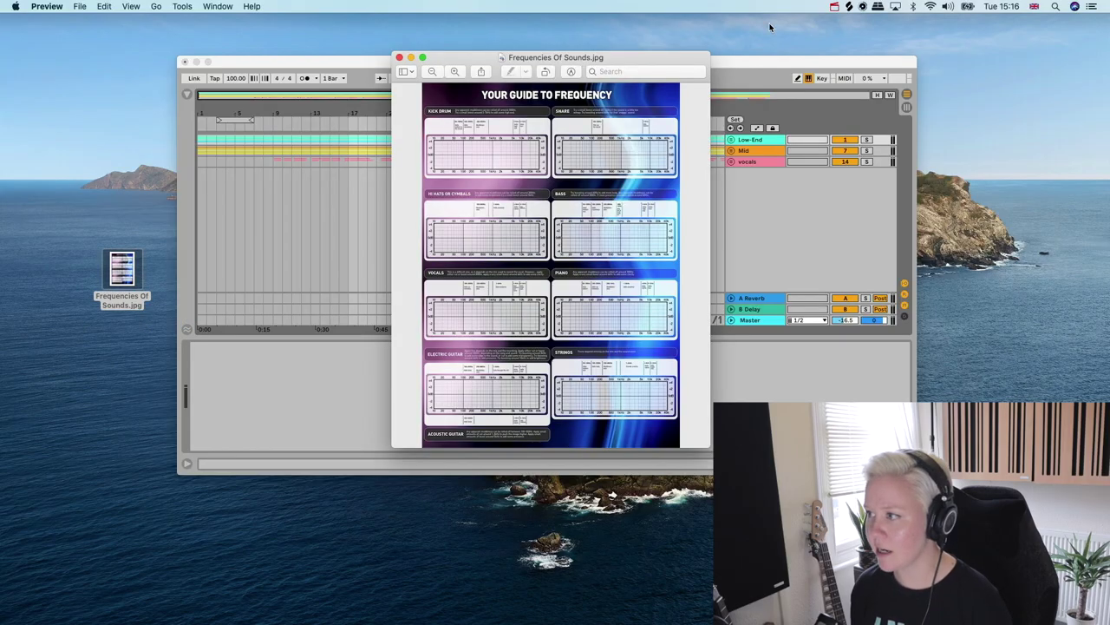
Show the frequency guide full screen and zoom in on the Kick Drum and Snare charts
click(422, 58)
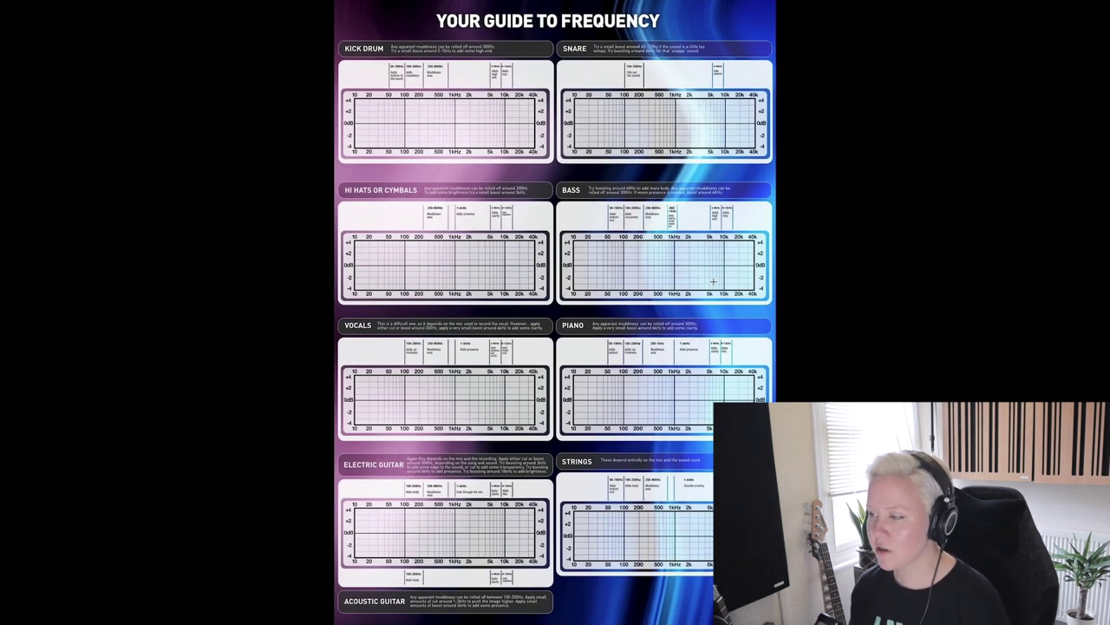
scroll(713, 298, down, 2)
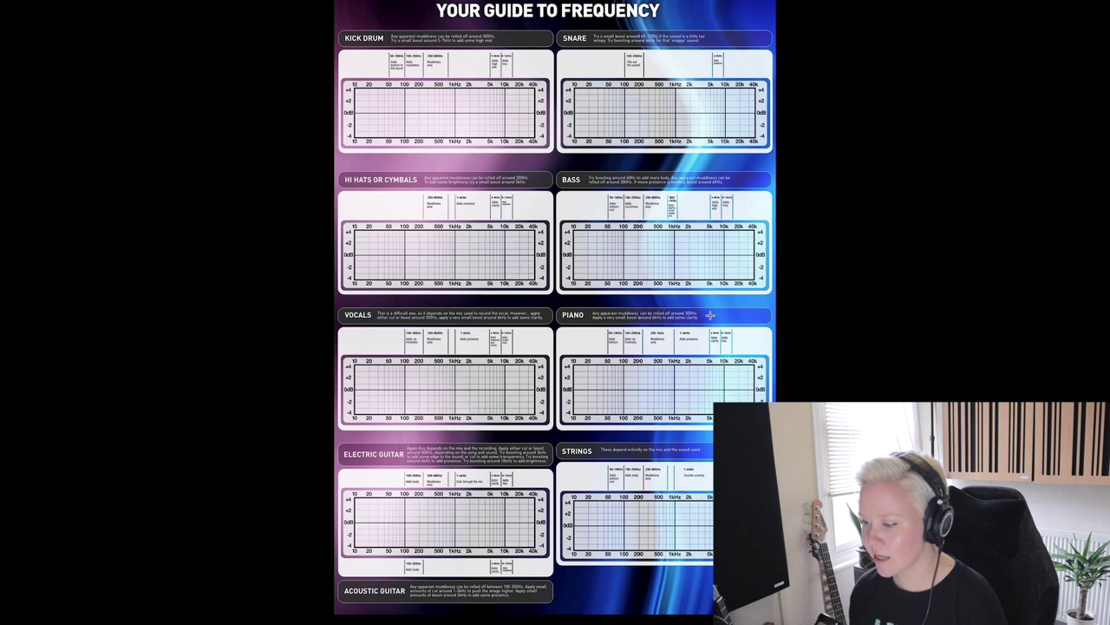
scroll(710, 315, up, 2)
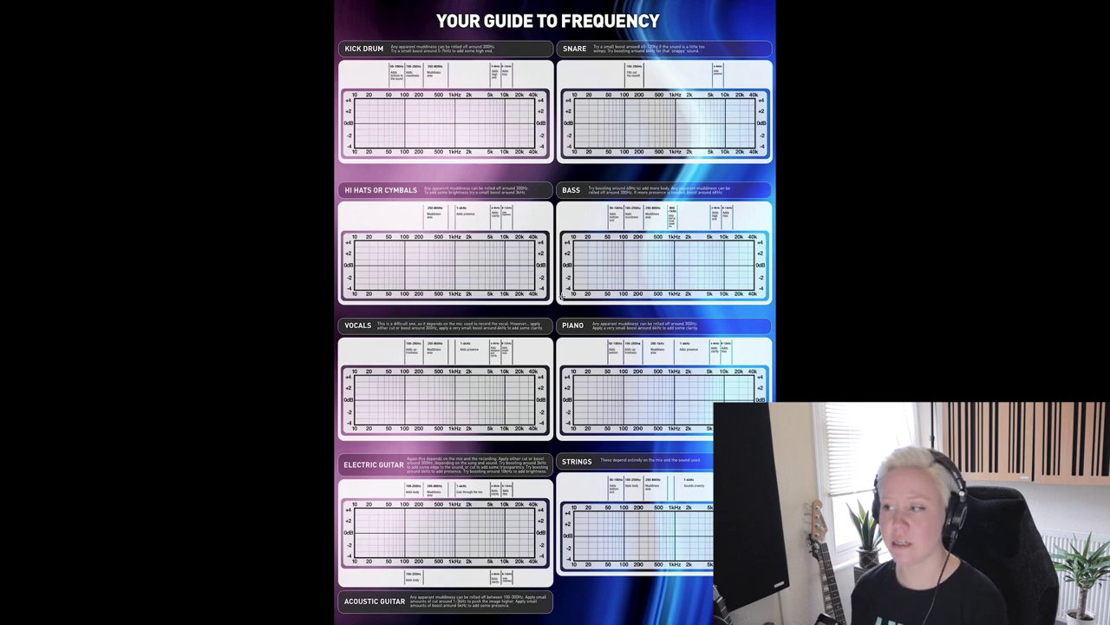
scroll(479, 186, up, 5)
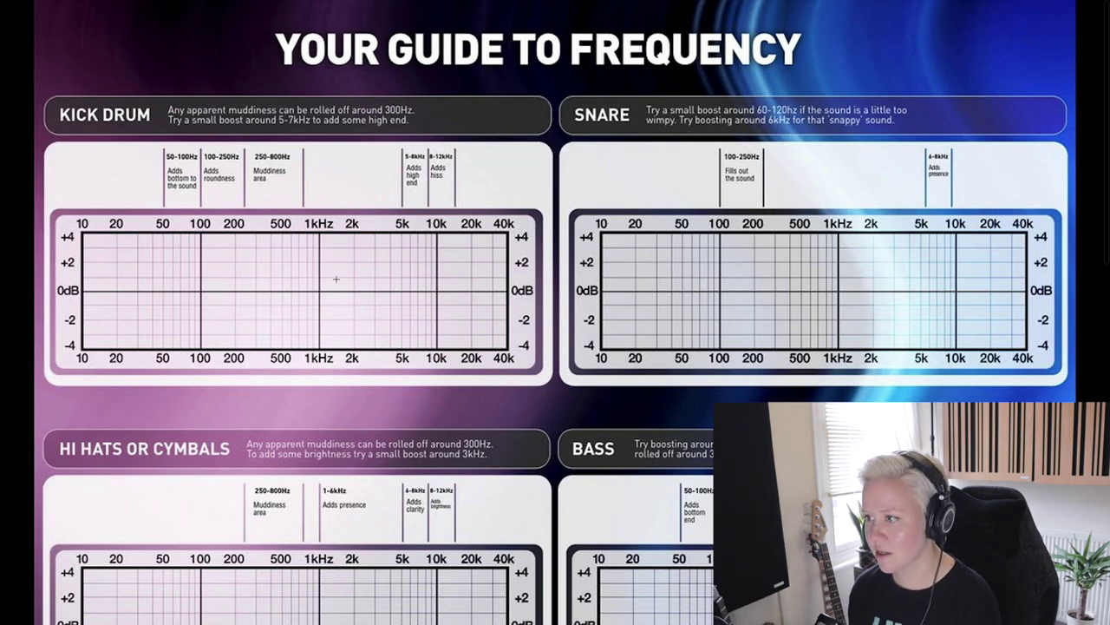
Zoom in on the Vocals and Piano charts, then zoom back out to the guide's title
key(ctrl+minus)
scroll(604, 405, down, 5)
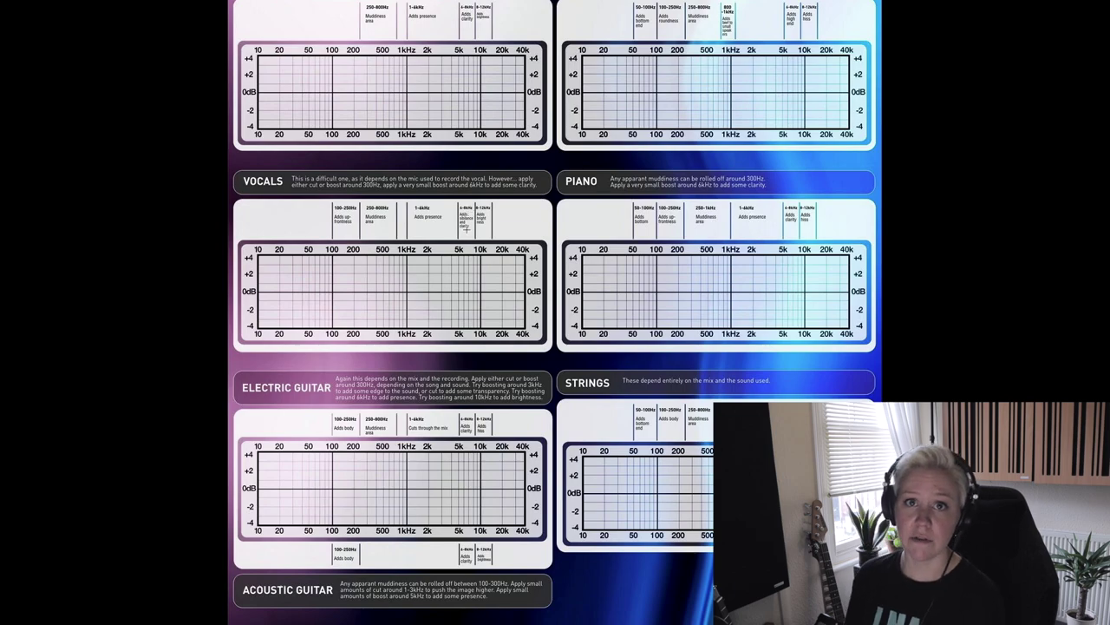
key(ctrl+plus)
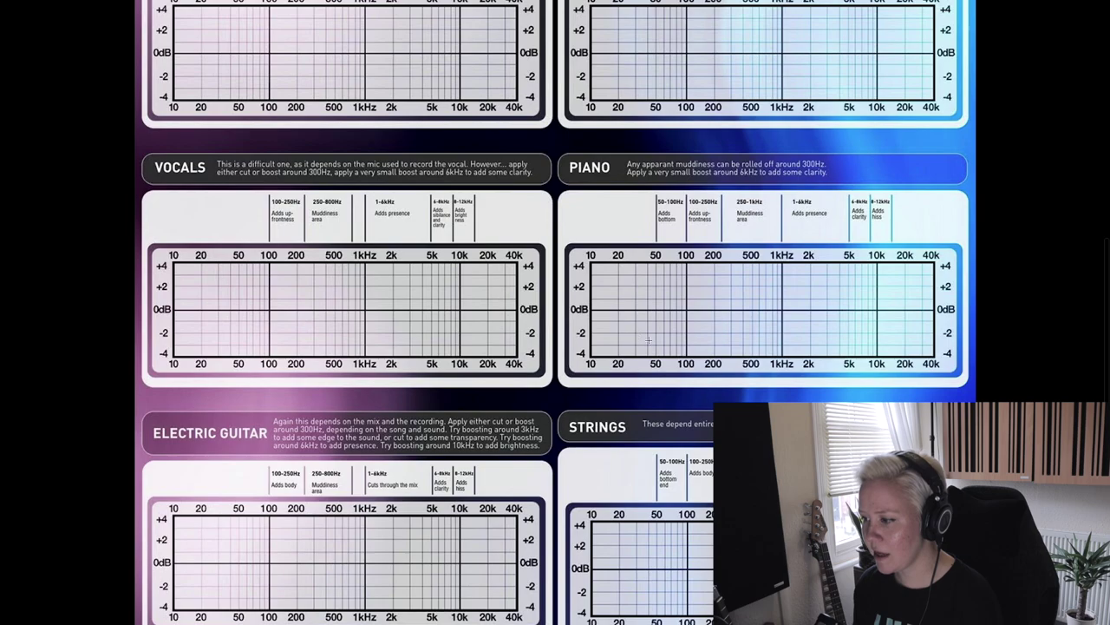
scroll(597, 468, up, 5)
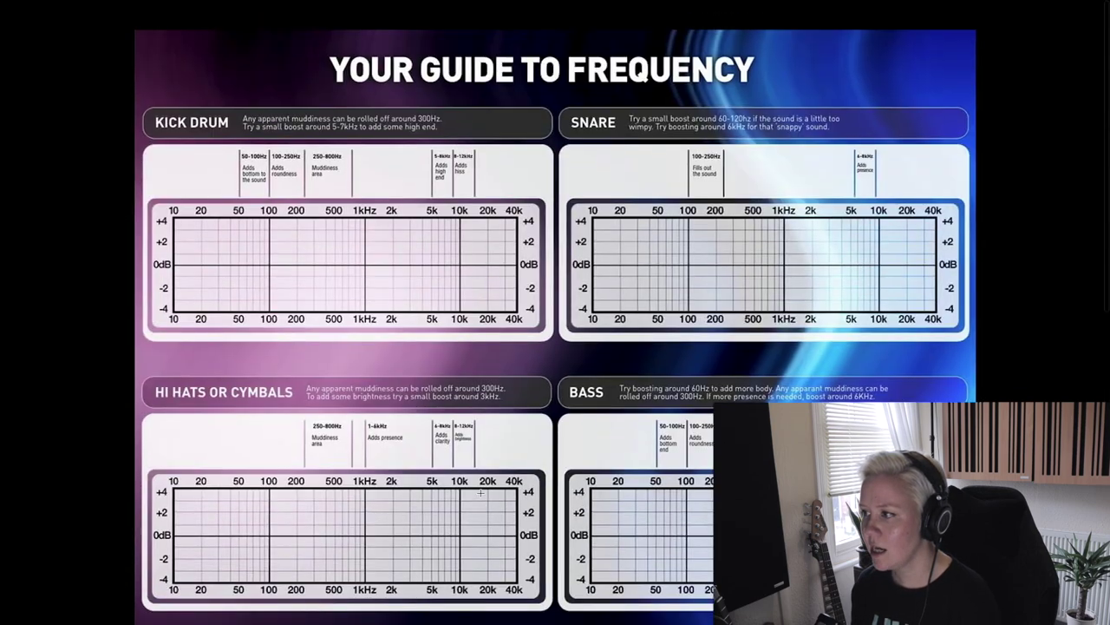
key(ctrl+minus)
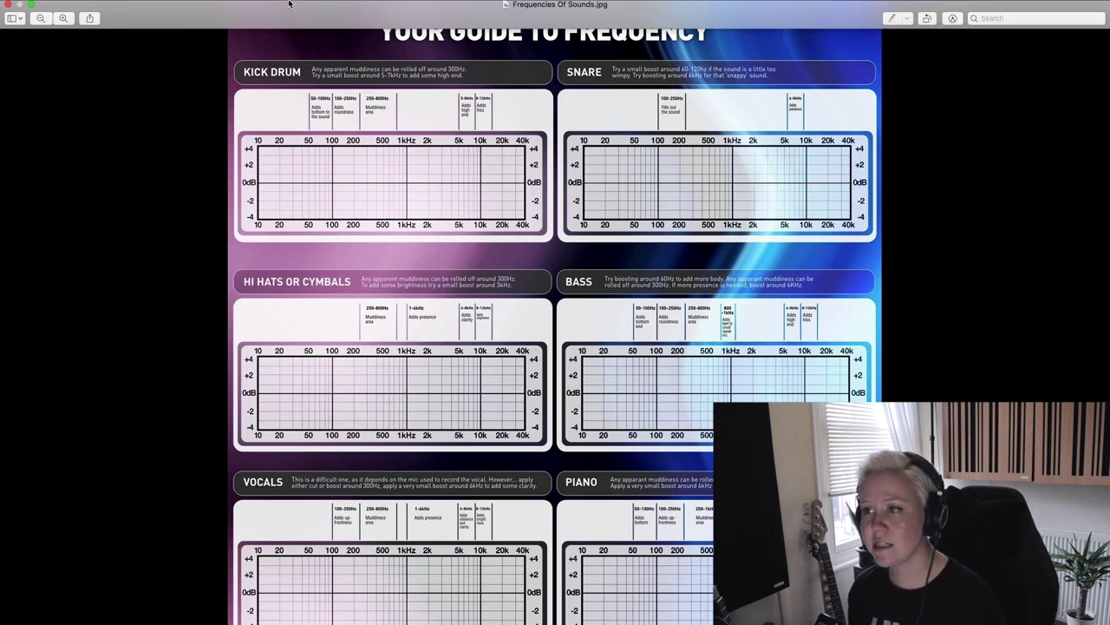
Exit Preview's full-screen view of the frequency guide
click(32, 19)
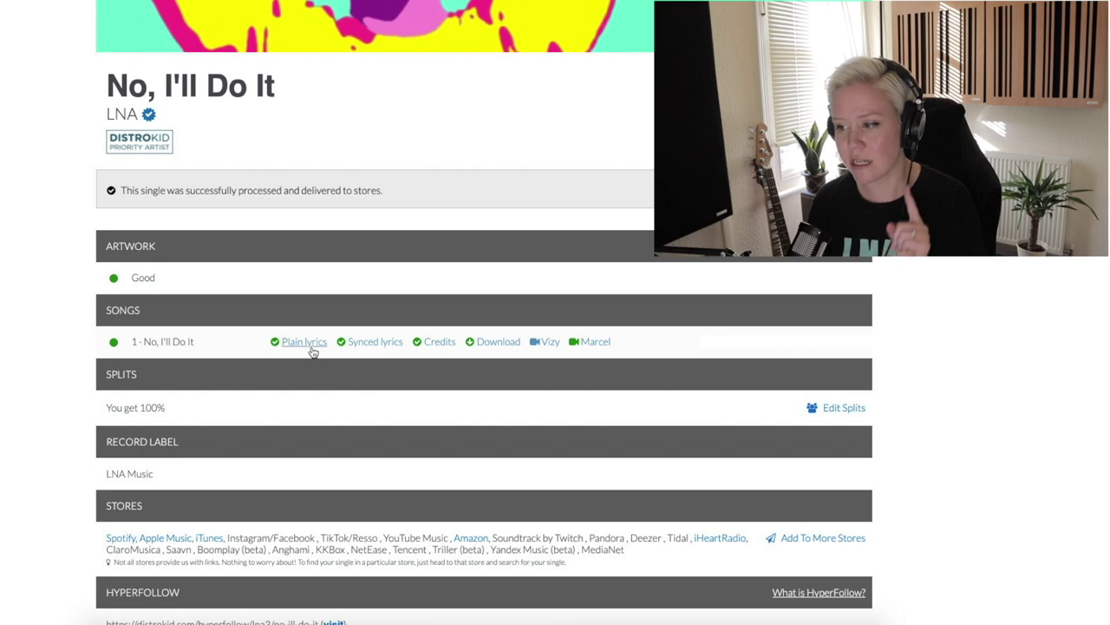
Review the plain and synced lyrics for No, I'll Do It
click(305, 344)
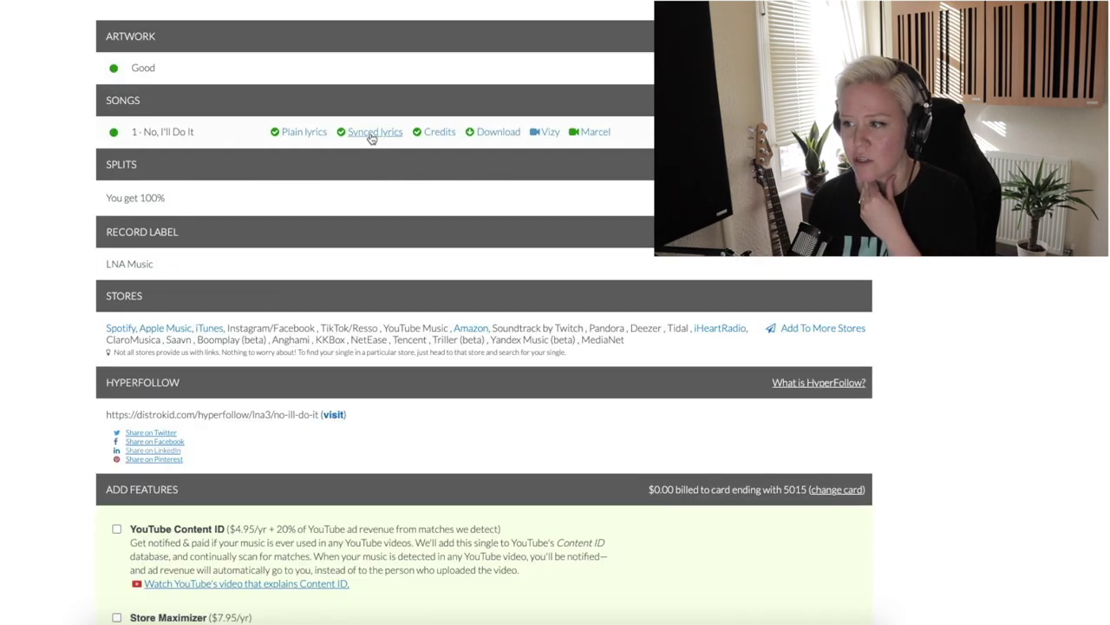
click(371, 134)
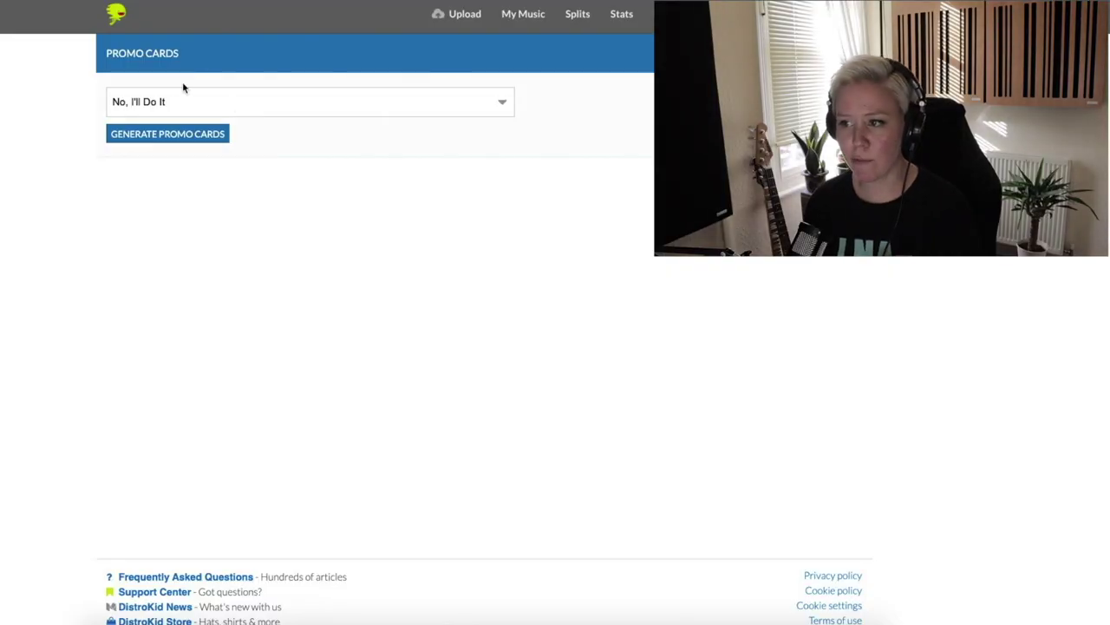
Generate promo cards with No, I'll Do It as the release
click(231, 111)
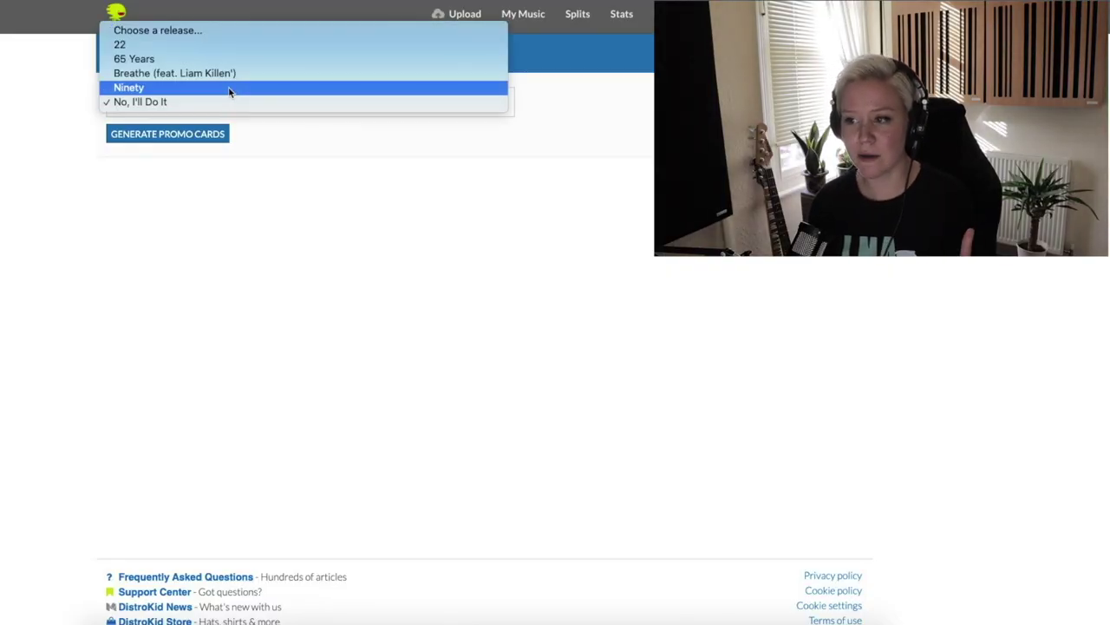
click(228, 102)
click(222, 130)
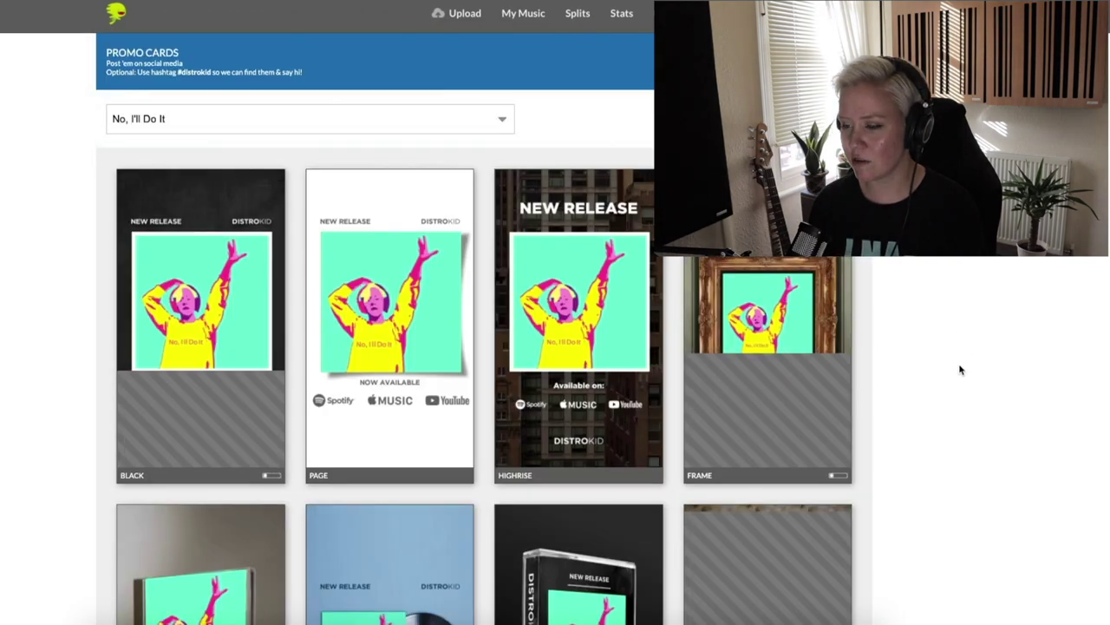
Generate a 15-second GUTTED mini video using the song No, I'll Do It
scroll(961, 370, down, 2)
scroll(960, 370, down, 7)
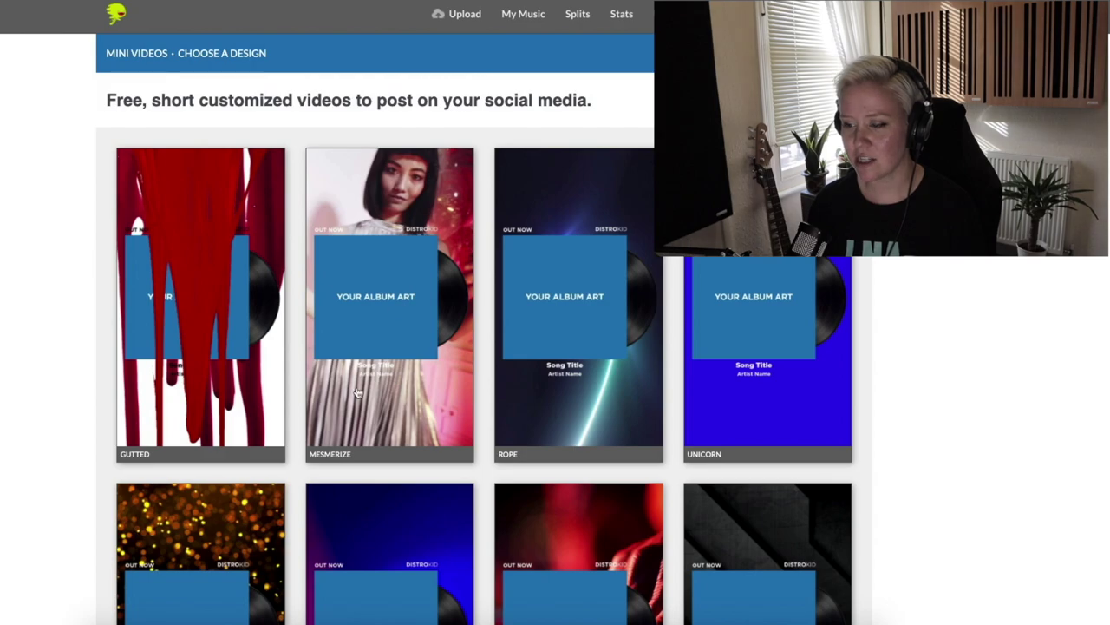
scroll(213, 408, down, 10)
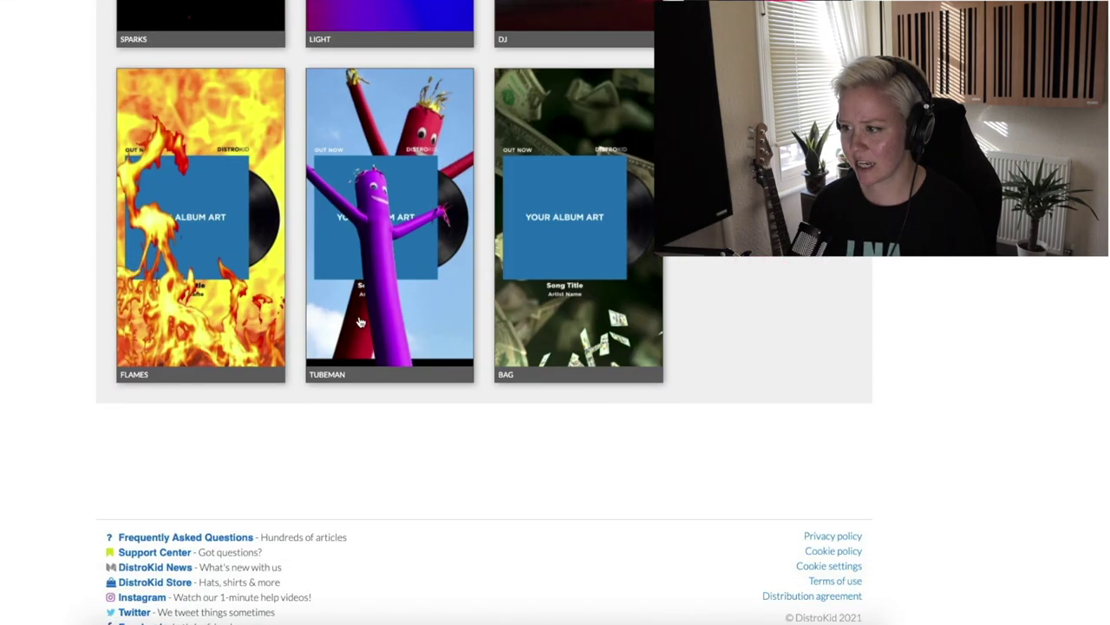
scroll(206, 331, up, 10)
click(191, 323)
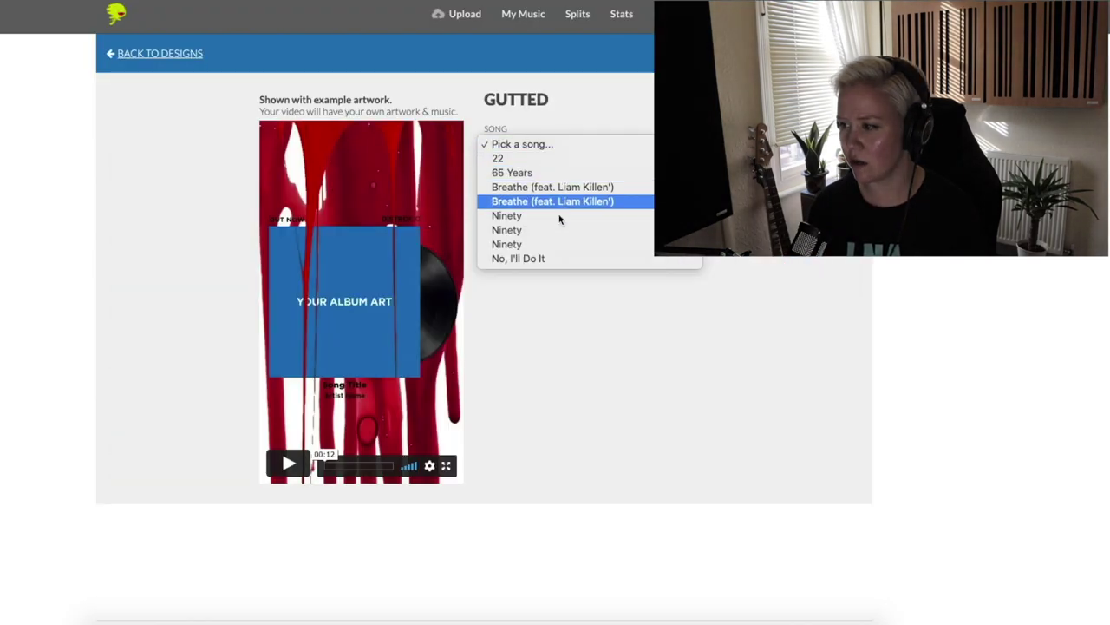
click(557, 257)
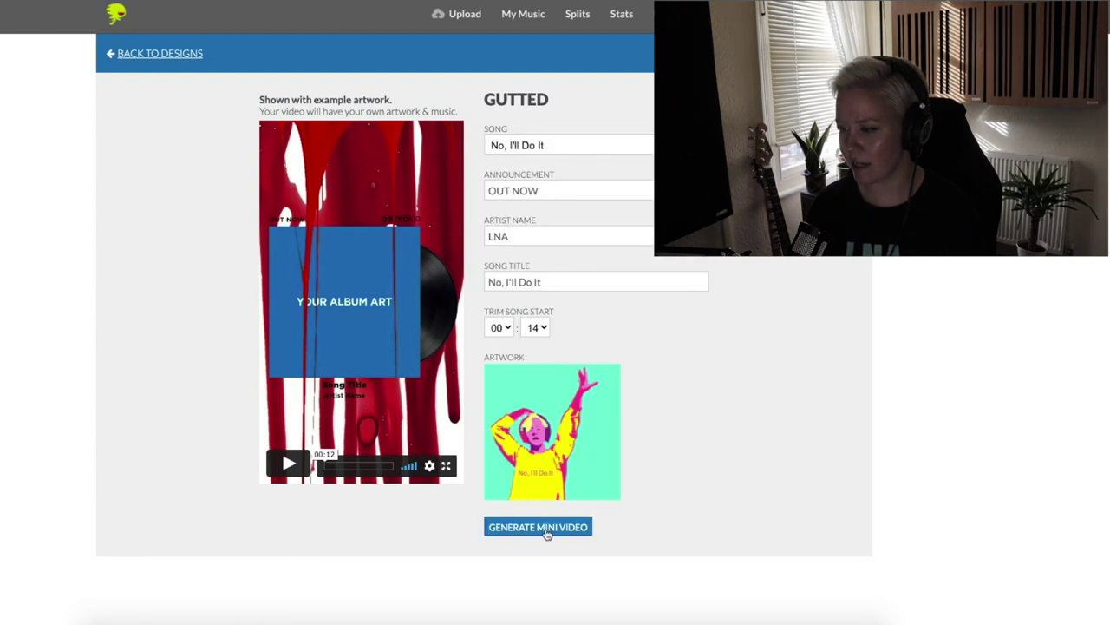
click(546, 526)
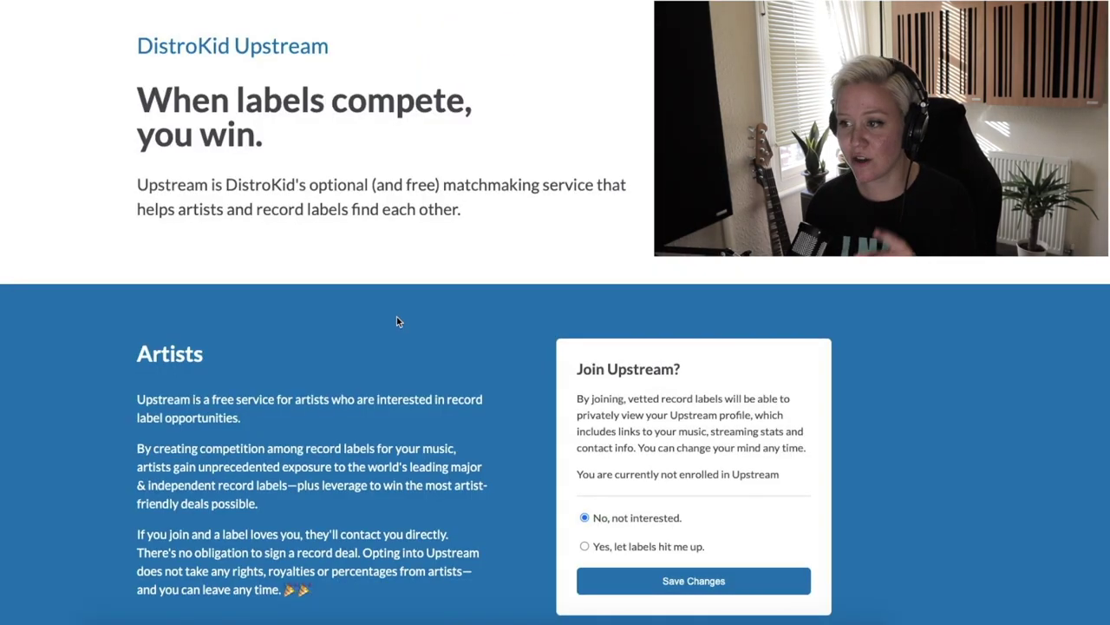
scroll(398, 322, down, 1)
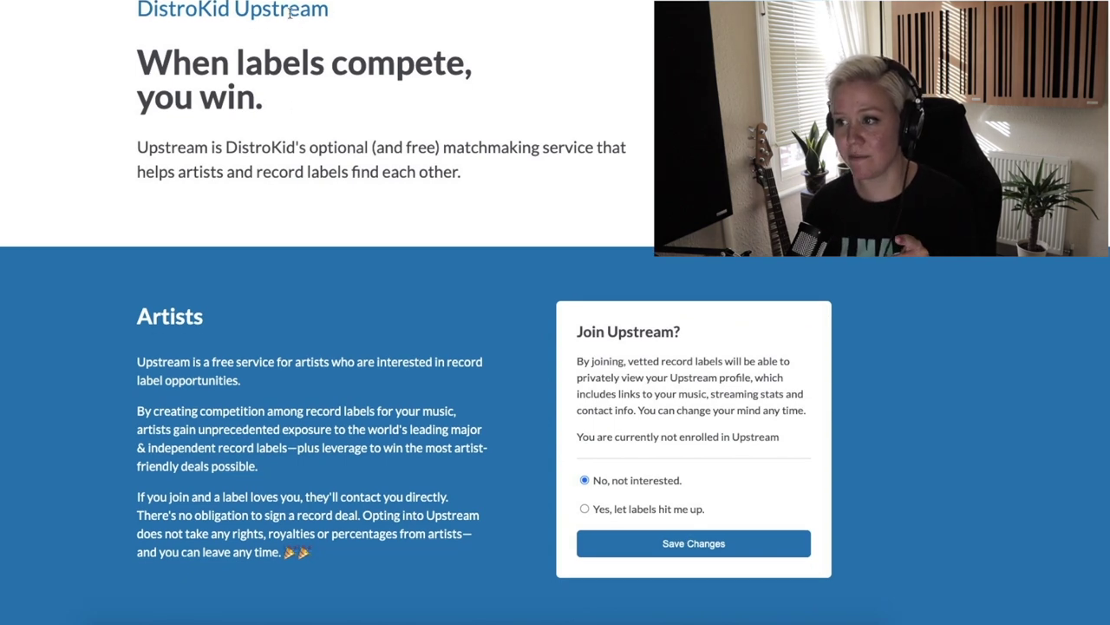
Opt into Upstream with 'Yes, let labels hit me up.' and save the change
drag(460, 172, 136, 20)
click(374, 165)
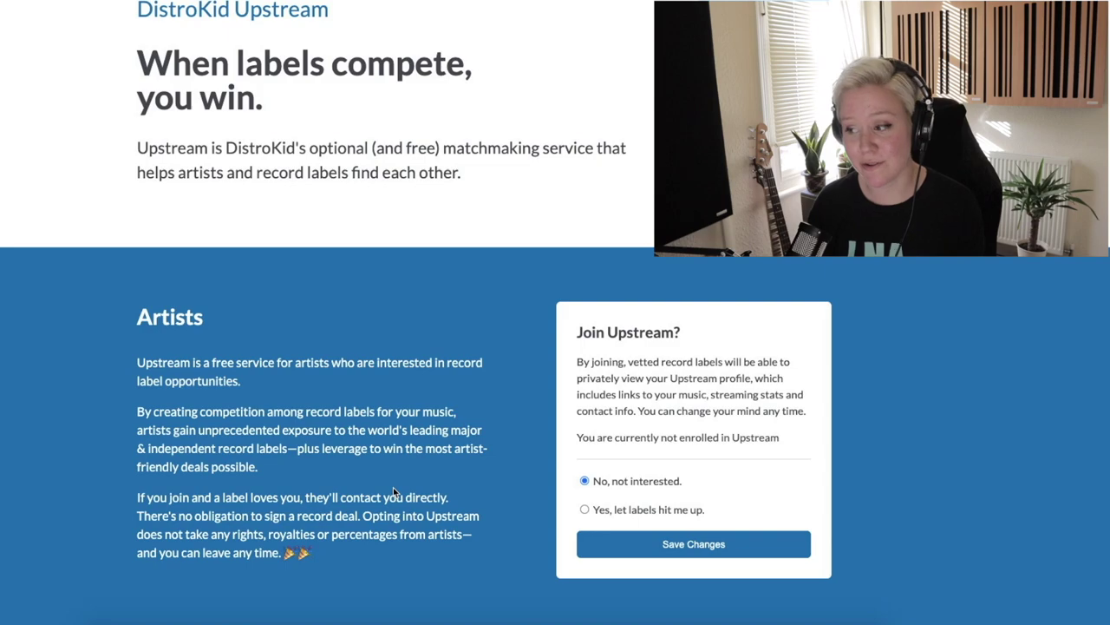
scroll(393, 491, down, 1)
click(584, 487)
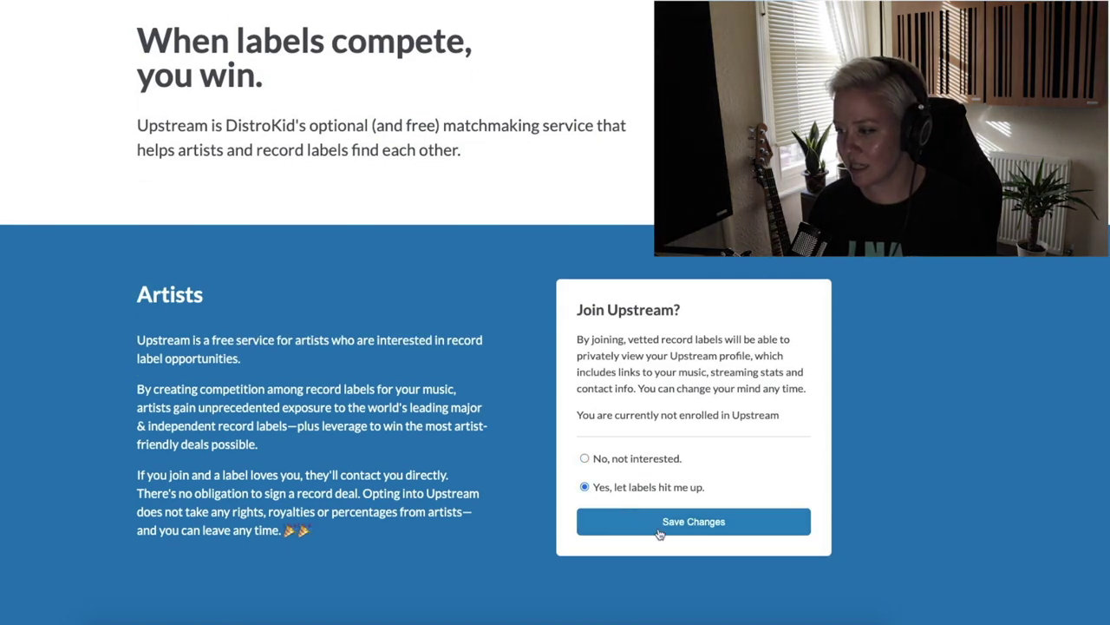
click(661, 527)
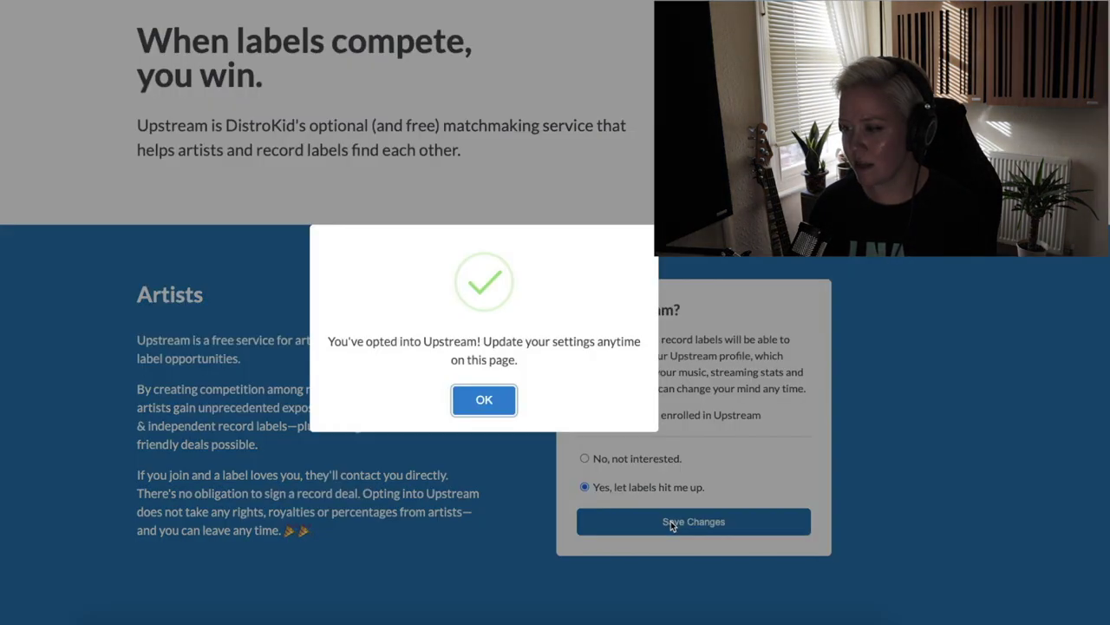
click(484, 399)
scroll(484, 464, down, 2)
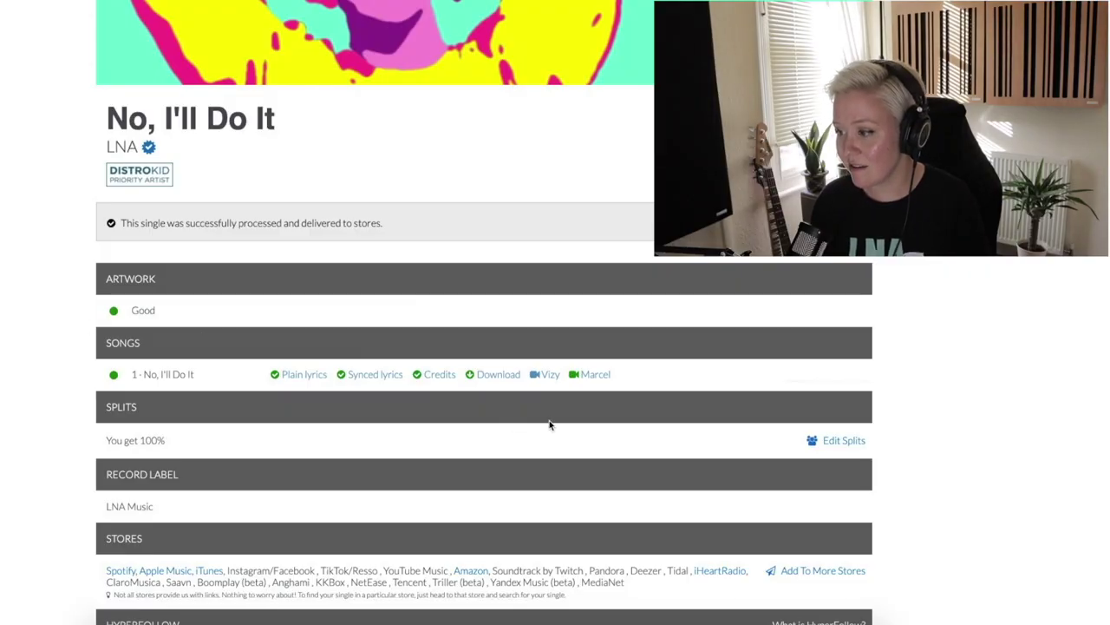
Open the Vizy music video generator from the No, I'll Do It Songs row
click(546, 374)
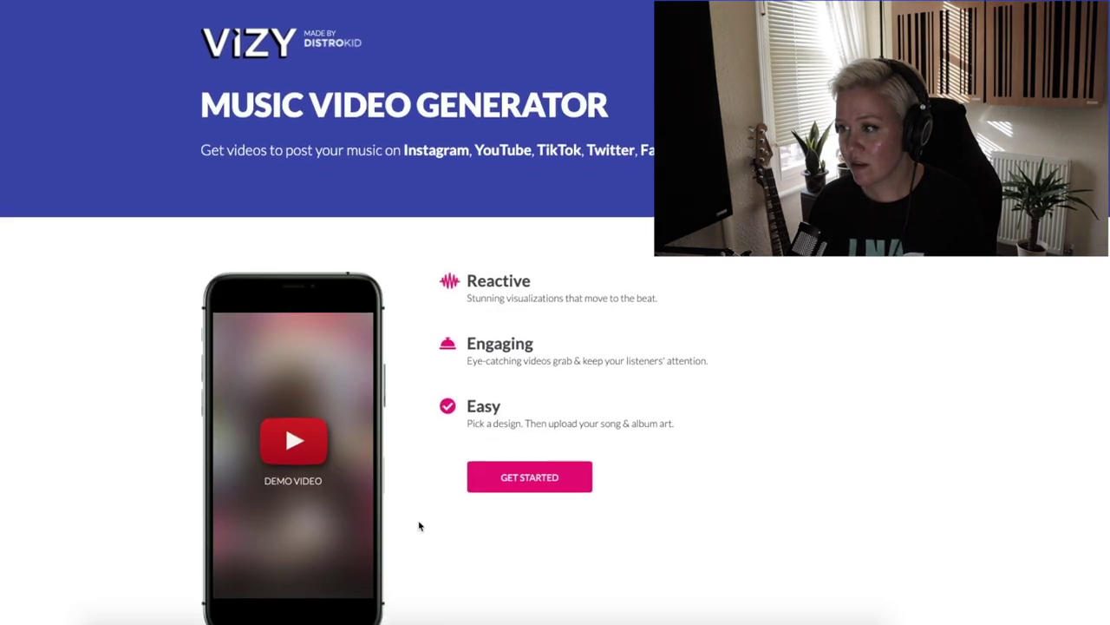